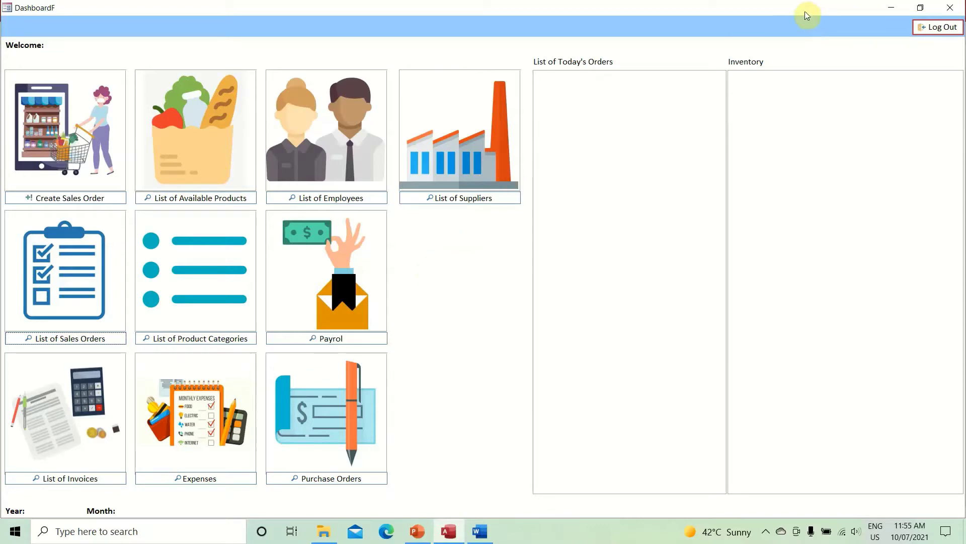
Switch the dashboard form to Design View and close it
right_click(792, 18)
click(792, 25)
right_click(793, 26)
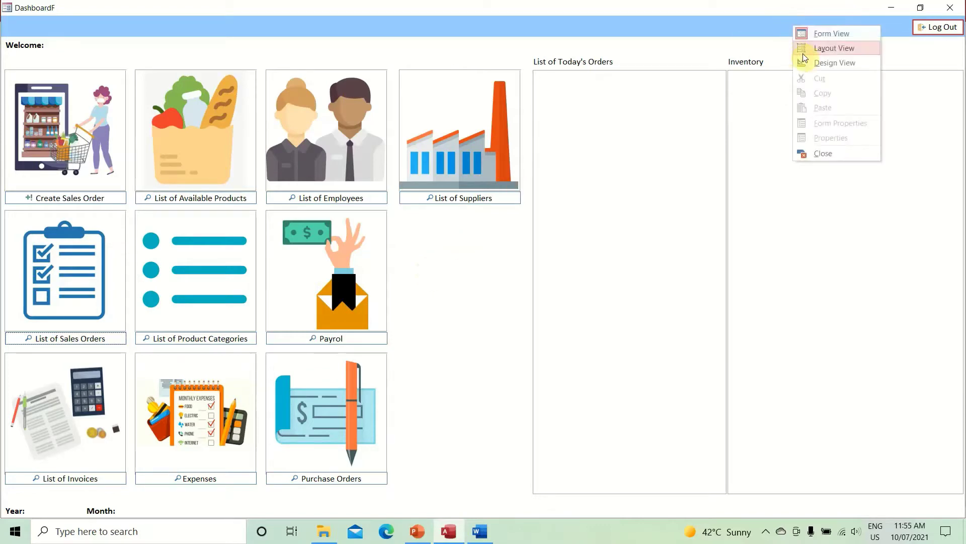
click(818, 63)
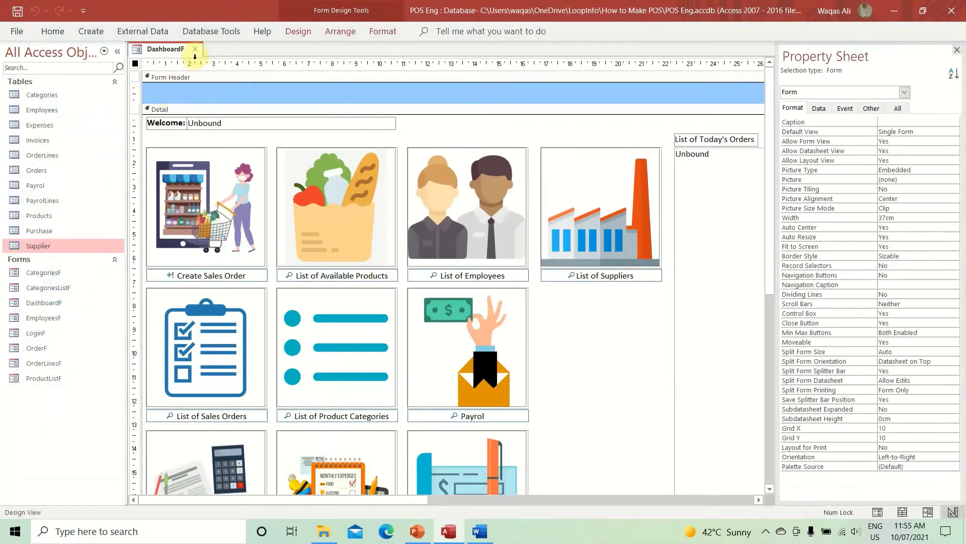
click(195, 50)
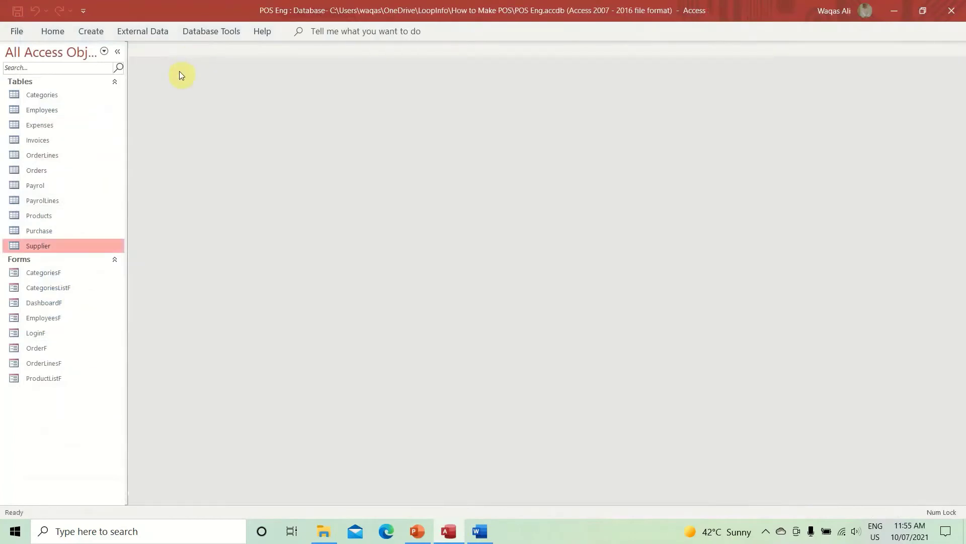
Create a blank form in Design View and enlarge its detail area to about 24.7 cm wide and 15.6 cm high
click(92, 33)
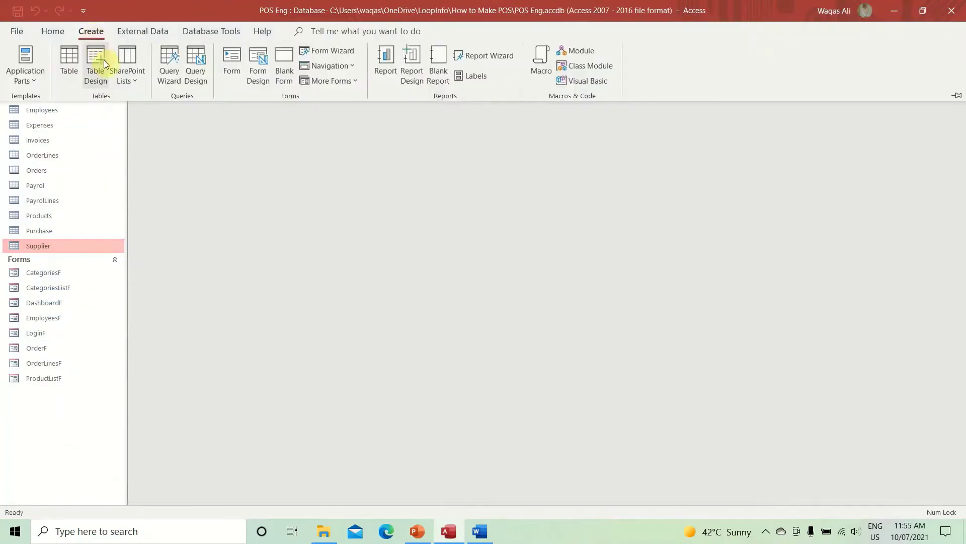
click(253, 71)
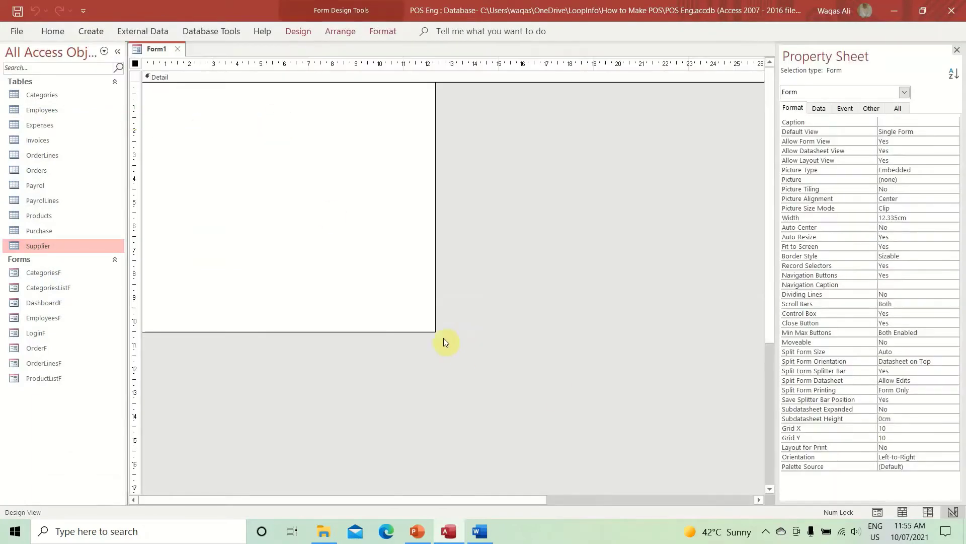
drag(433, 330, 730, 394)
drag(438, 395, 439, 453)
Add a form header about 2 cm high and a form footer, and collapse the footer to zero height
right_click(259, 143)
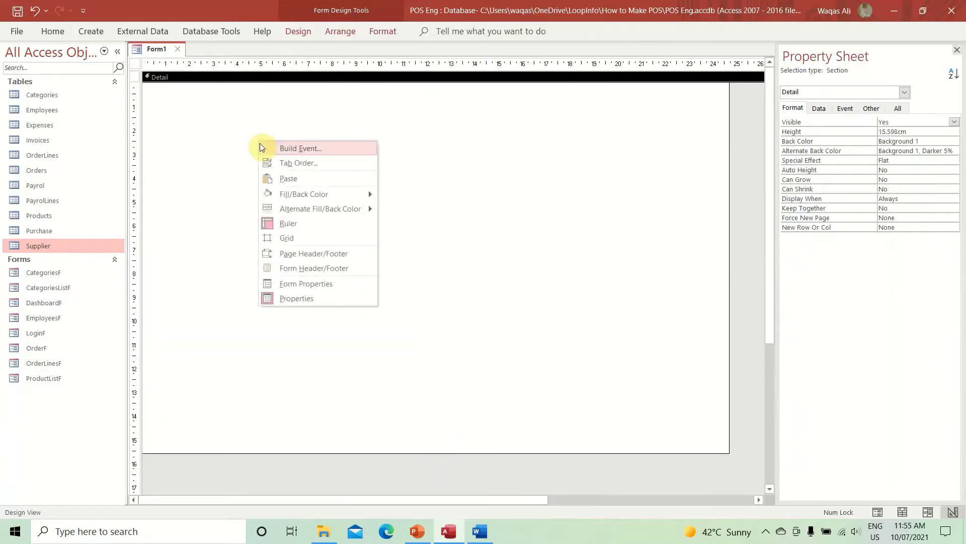
click(302, 267)
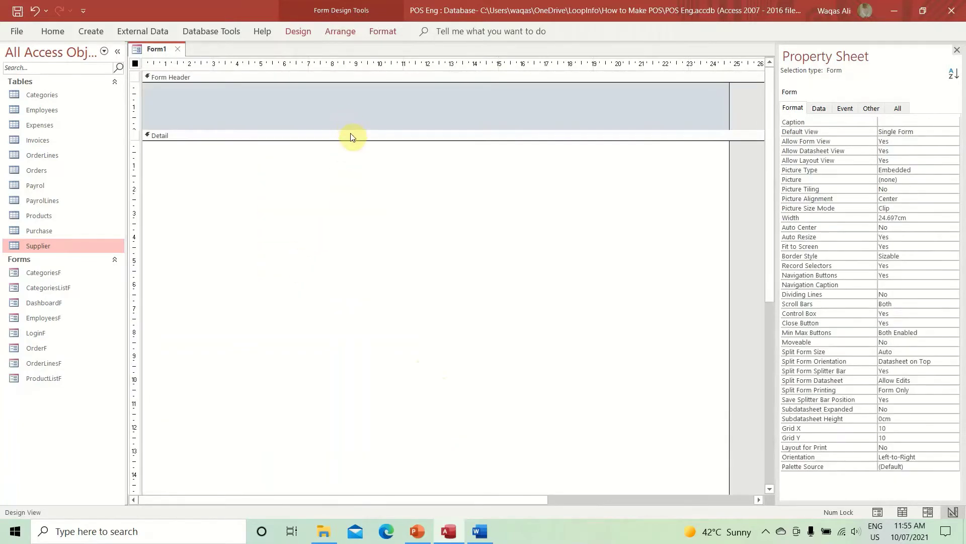
mouse_move(349, 131)
mouse_down()
mouse_move(336, 110)
mouse_move(340, 129)
mouse_up()
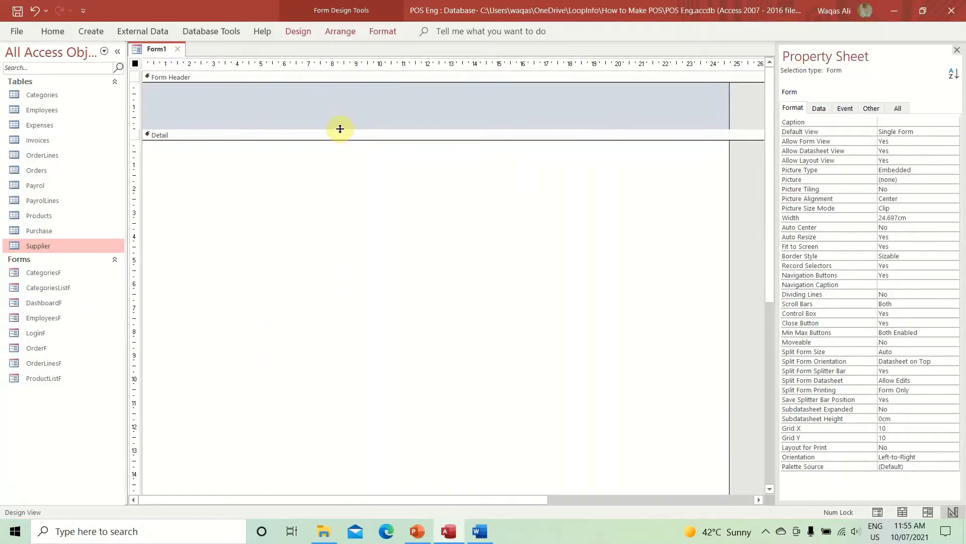
scroll(443, 297, down, 5)
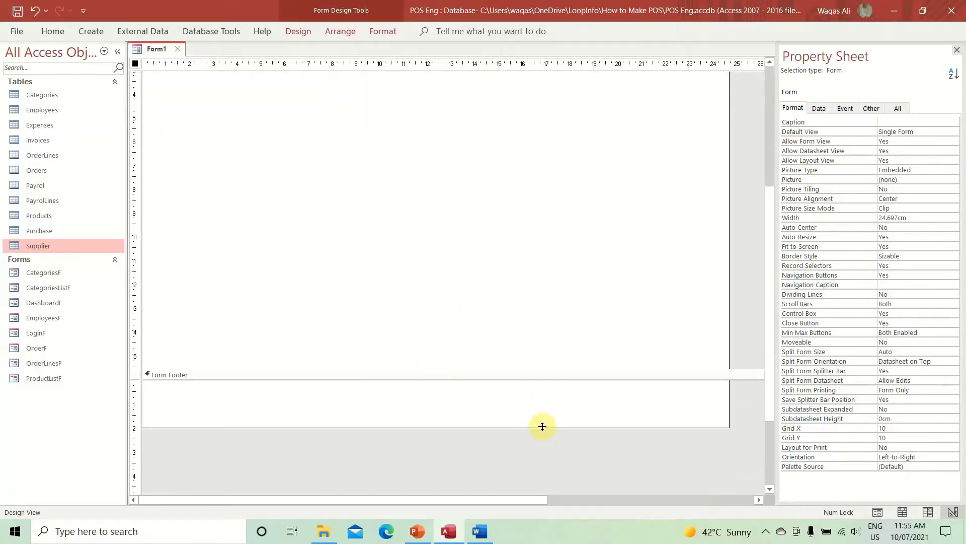
scroll(214, 141, up, 5)
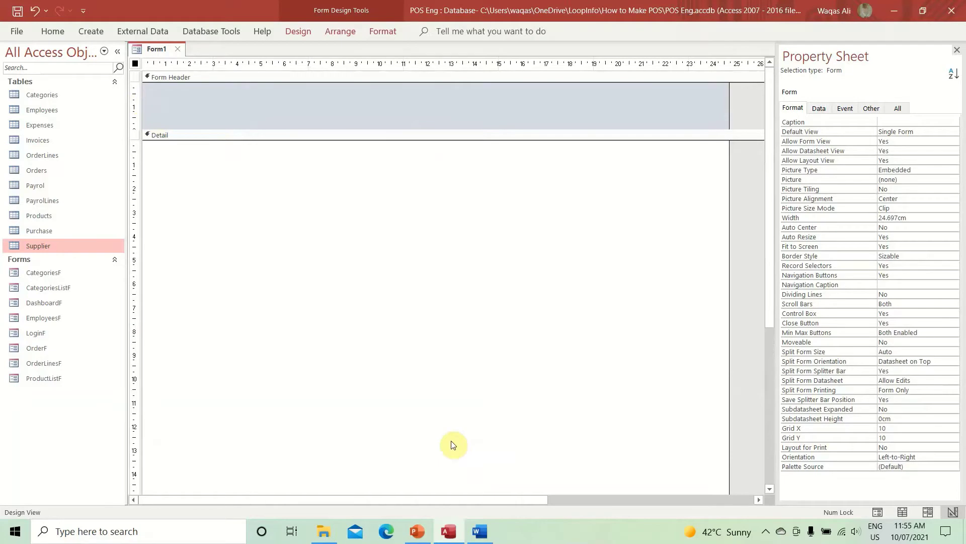
Copy the header back color code #99CCFF from the layout notes in Word and return to the form in Access
click(487, 538)
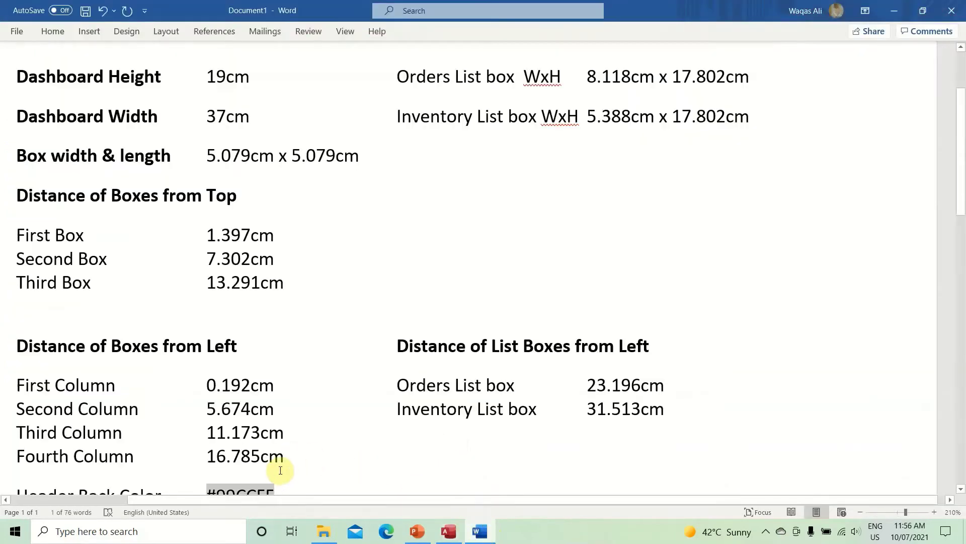
scroll(269, 451, down, 2)
right_click(241, 371)
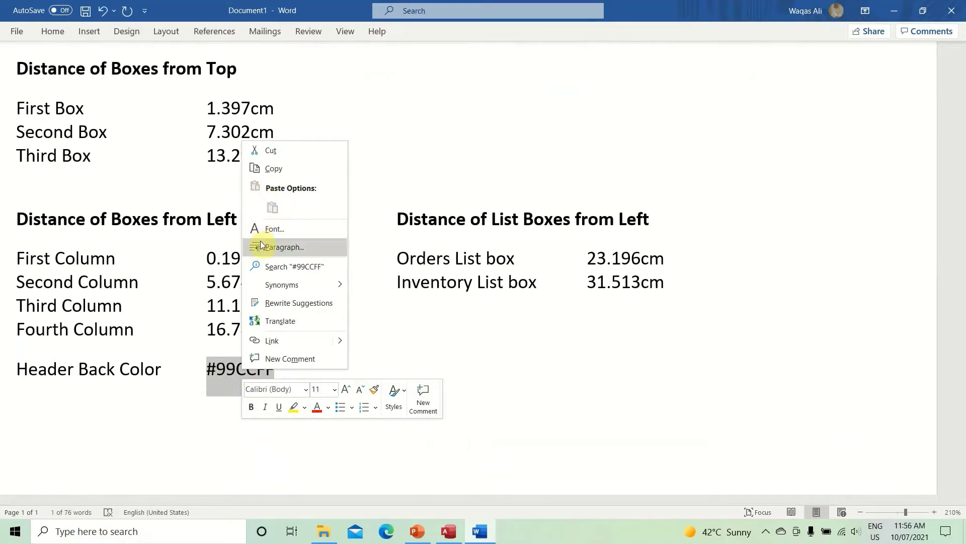
click(273, 168)
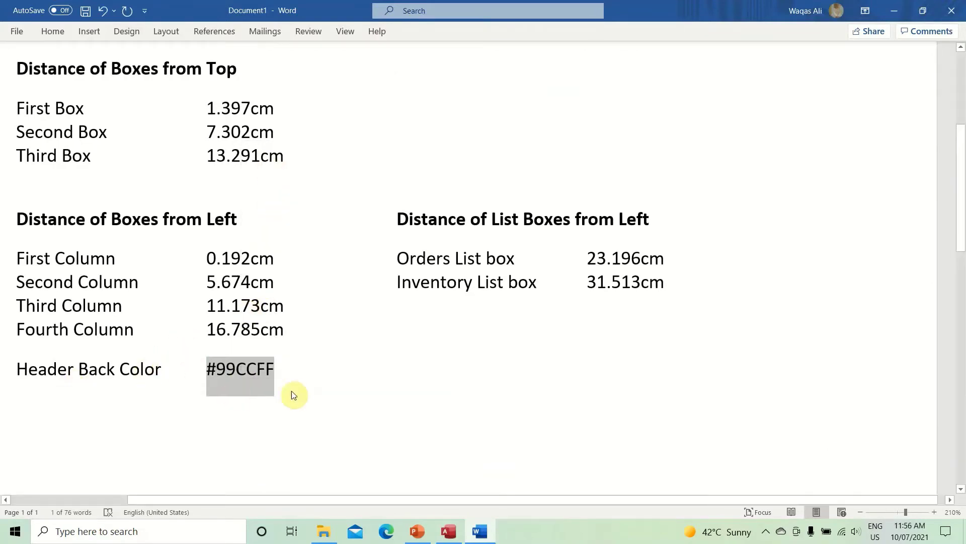
scroll(309, 384, up, 3)
key(alt+Tab)
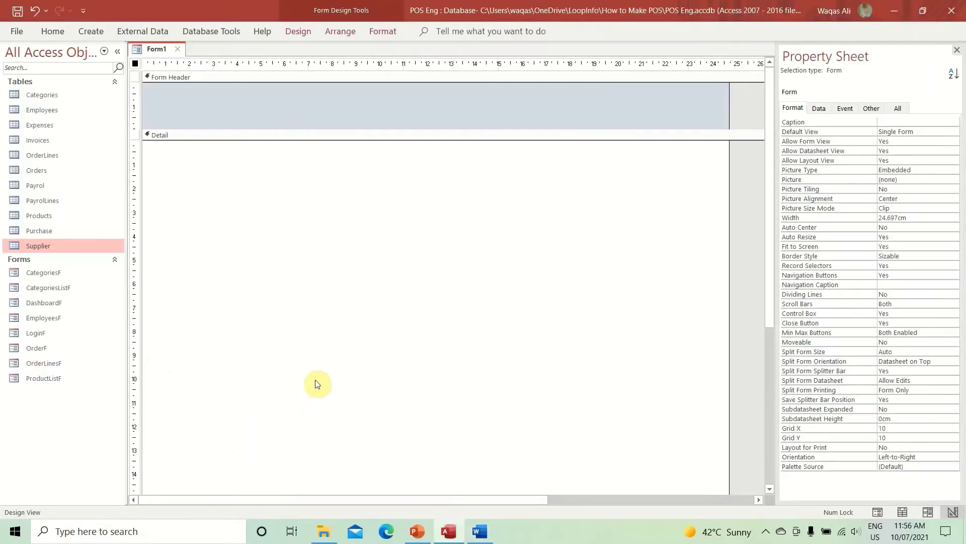
Set the form header's back color to #99CCFF
click(458, 109)
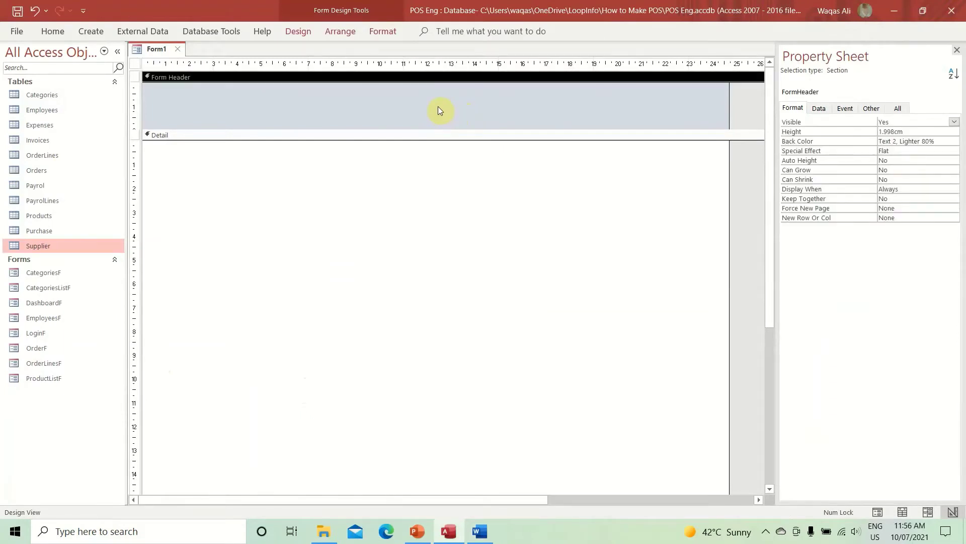
click(944, 140)
click(904, 142)
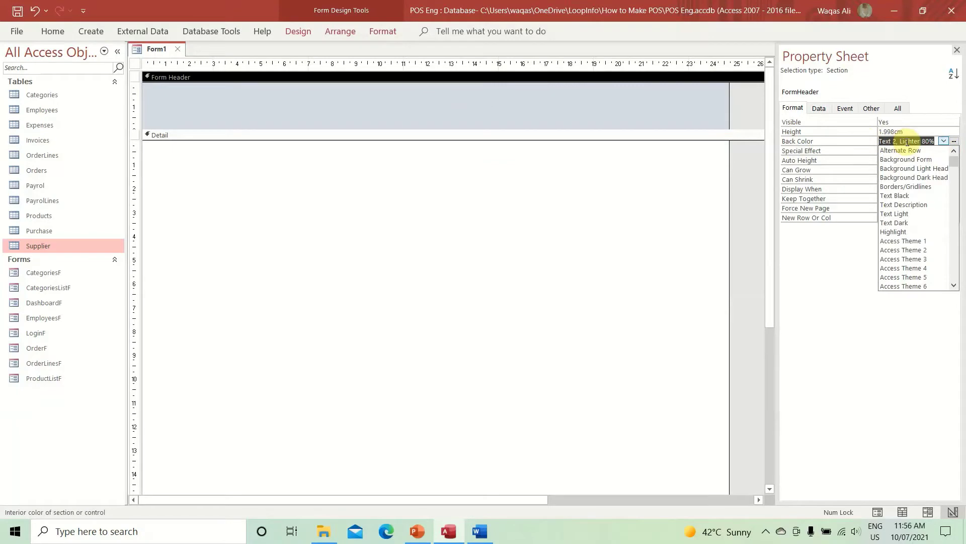
text(#99CCFF)
key(Return)
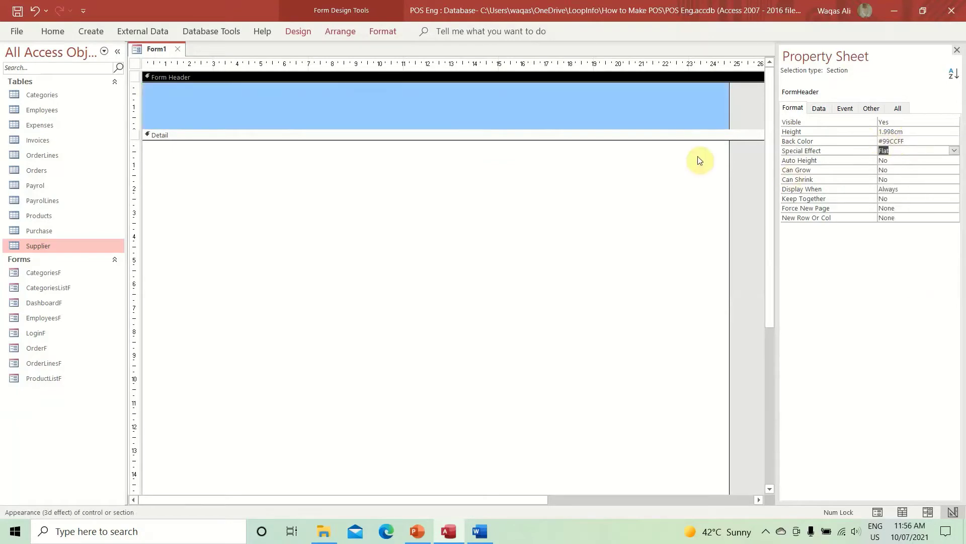
drag(681, 127, 681, 129)
Hide the property sheet and shorten the form's detail section to about 12 cm high
click(602, 214)
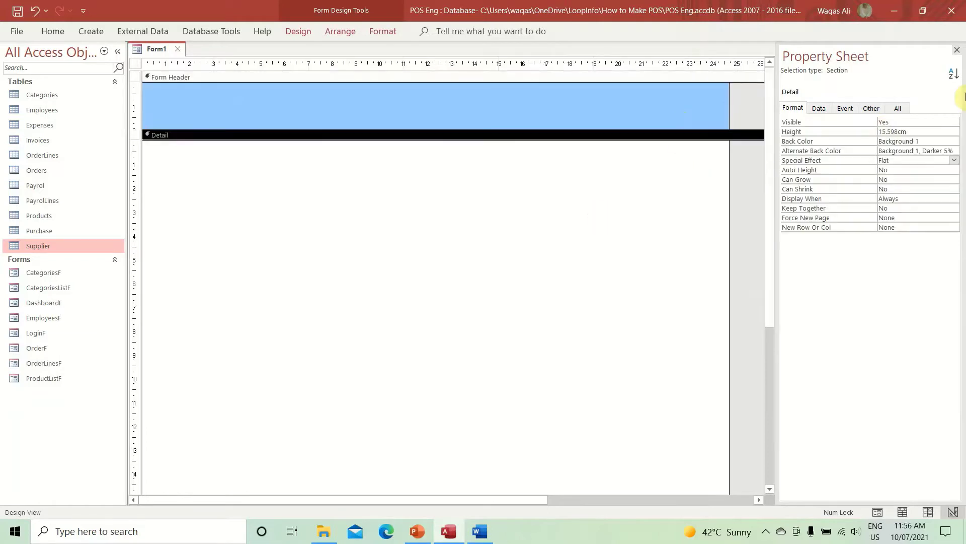
click(958, 50)
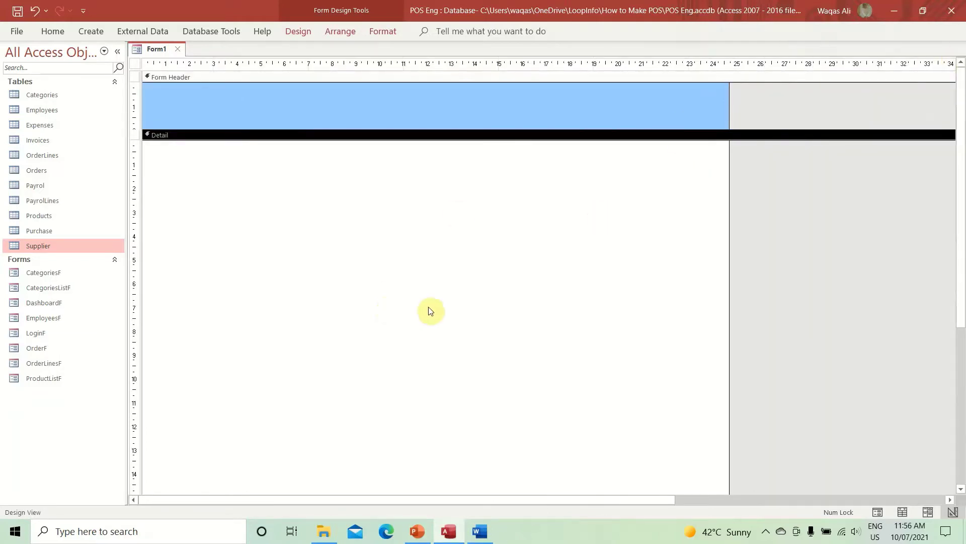
scroll(463, 310, down, 3)
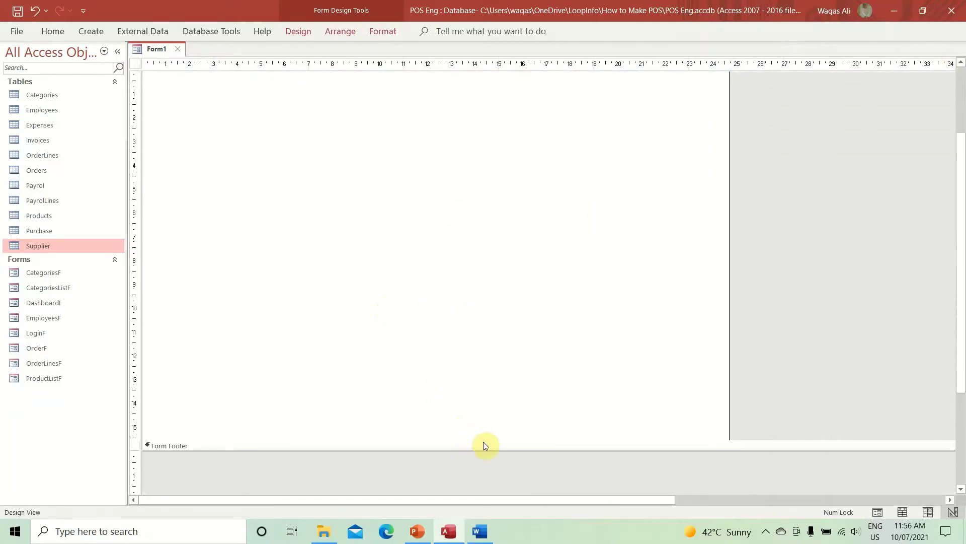
drag(485, 446, 469, 358)
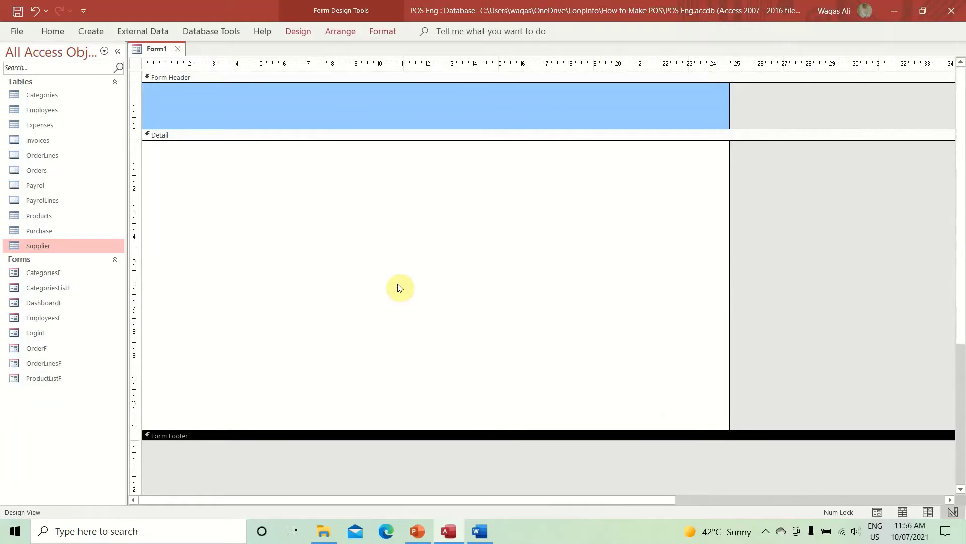
Draw an unbound list box about 24.7 cm by 12 cm filling the detail section, without using the wizard
click(292, 33)
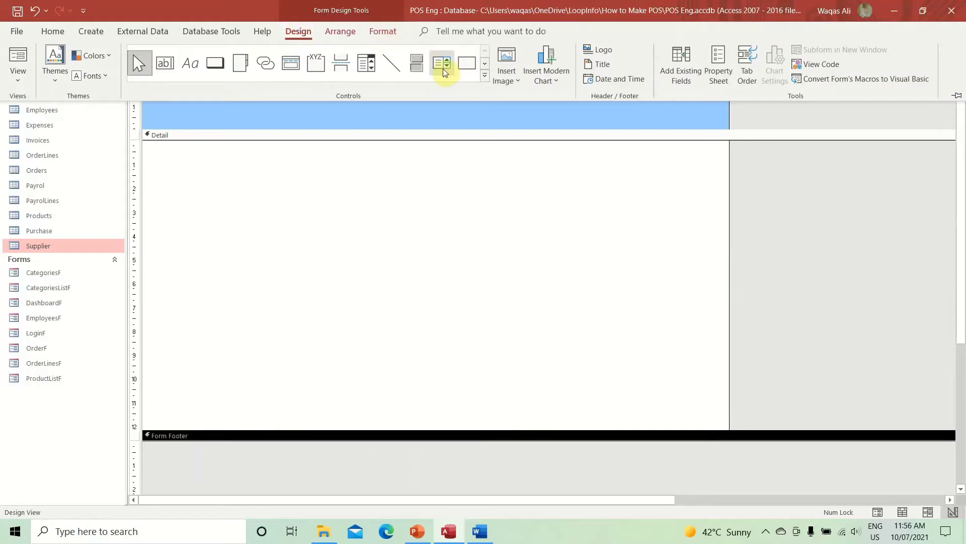
click(442, 72)
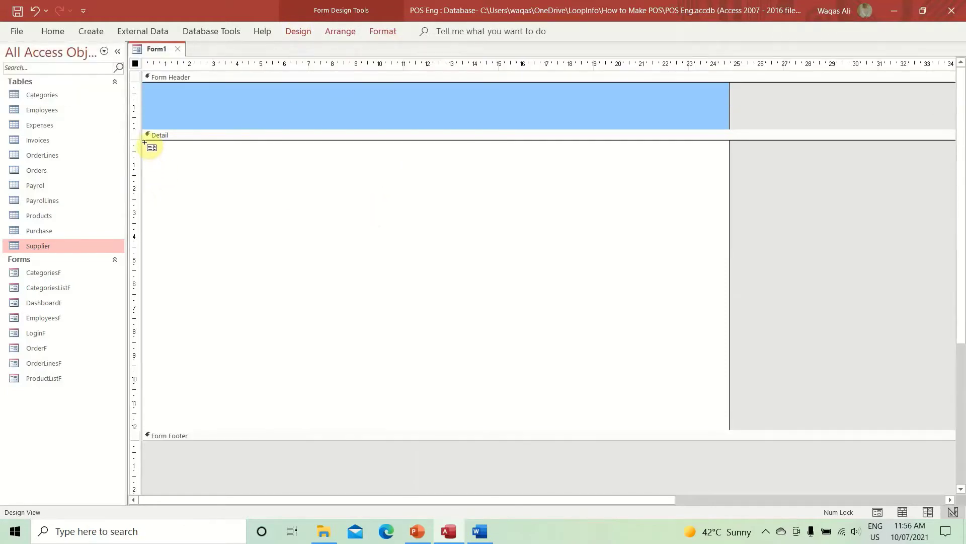
mouse_move(145, 143)
mouse_down()
mouse_move(445, 259)
mouse_move(654, 385)
mouse_move(716, 402)
mouse_move(729, 427)
mouse_up()
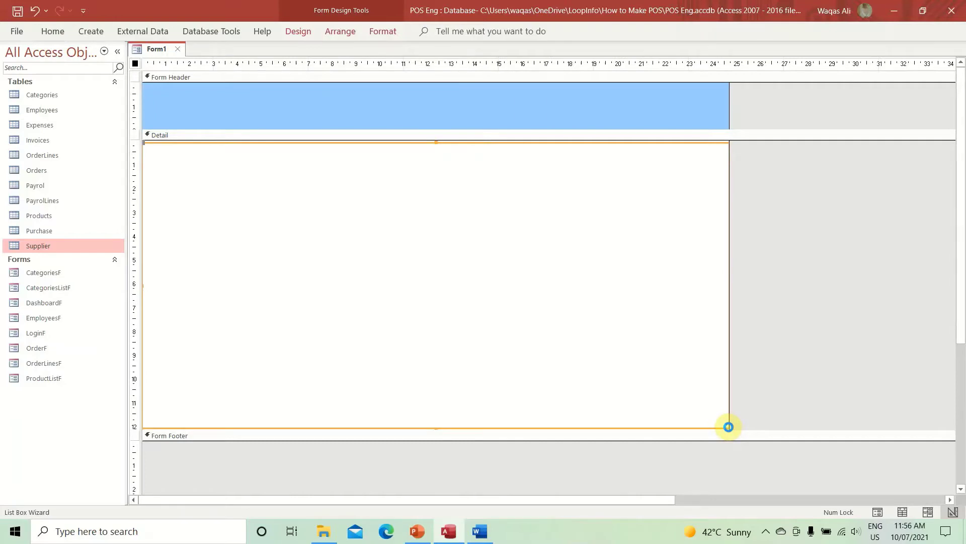
click(466, 296)
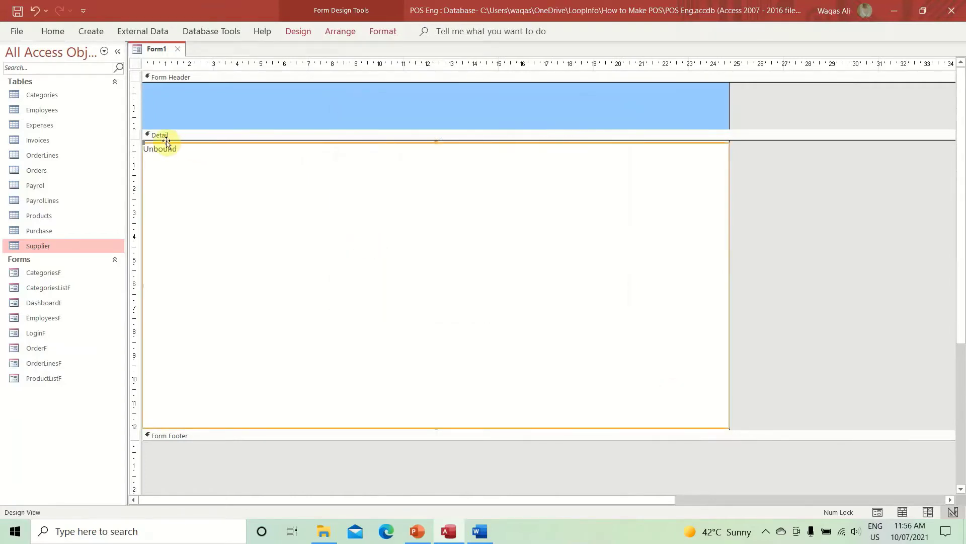
Set the list box's font color to the black Text 1 theme color
click(53, 31)
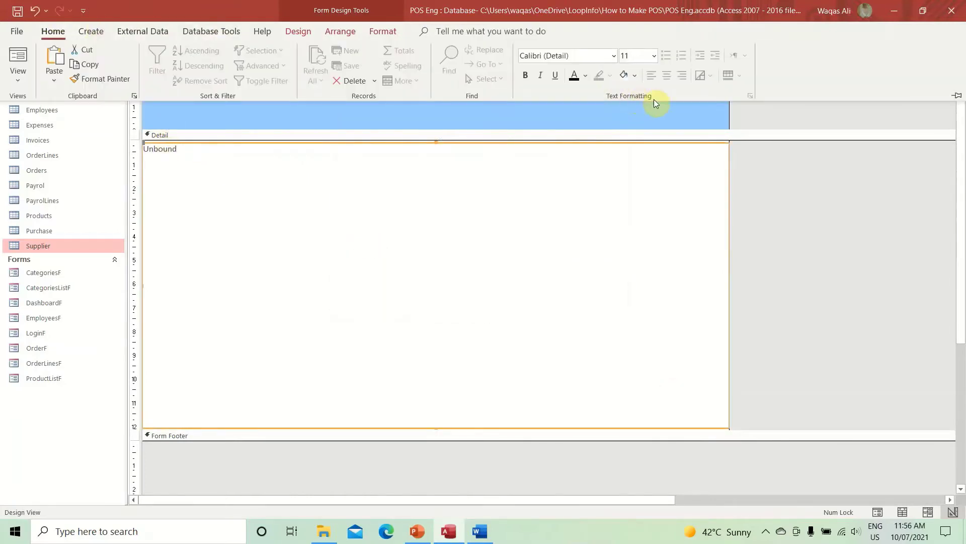
click(585, 75)
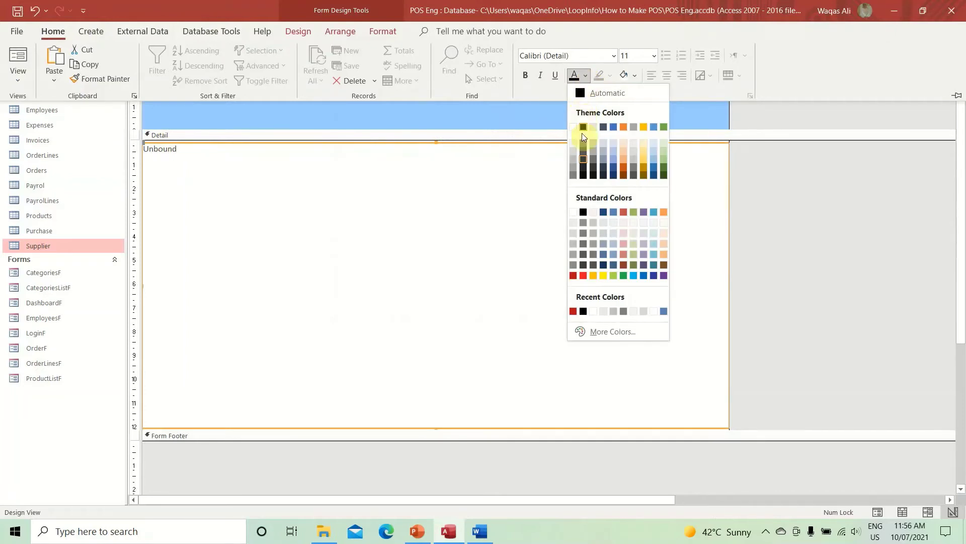
click(582, 133)
click(496, 225)
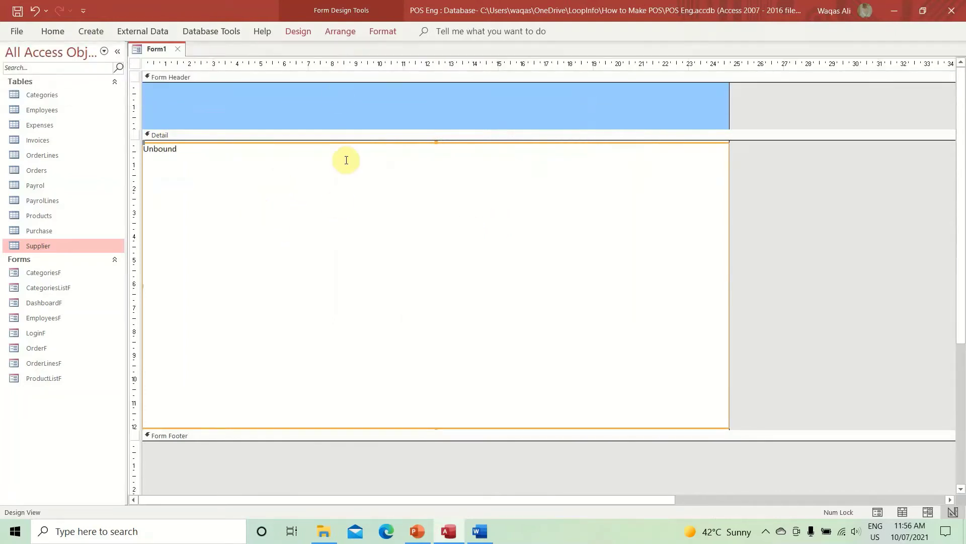
Display the list box's properties and name the control DynamicList
click(301, 36)
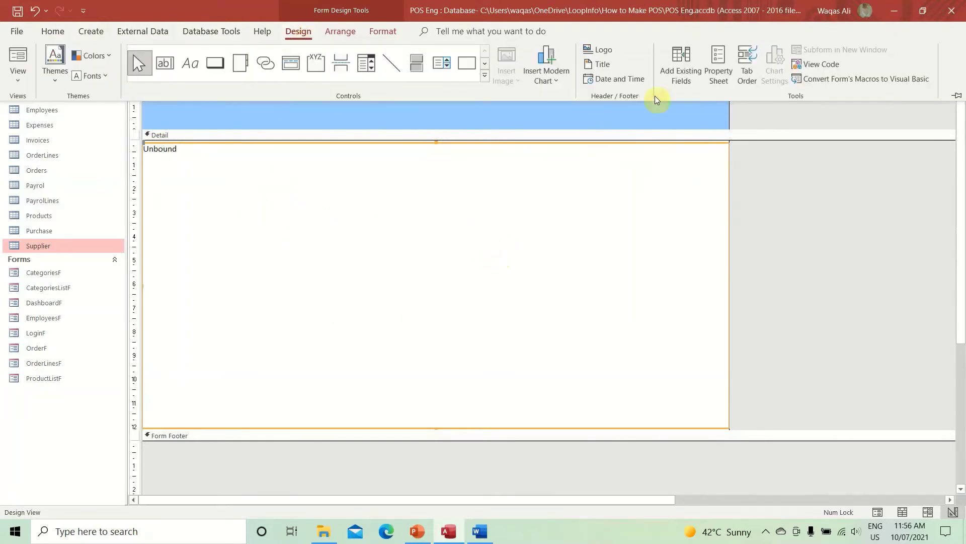
click(717, 73)
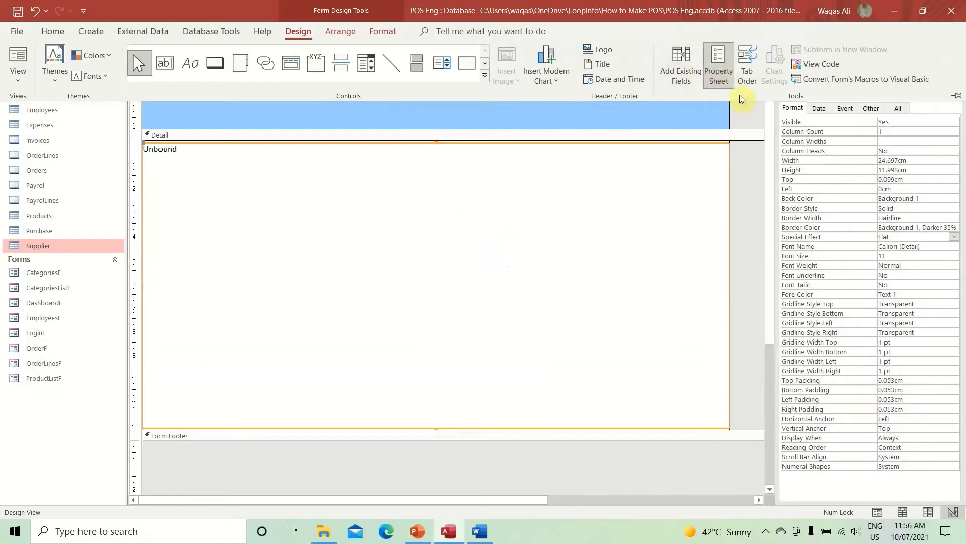
click(800, 114)
click(872, 109)
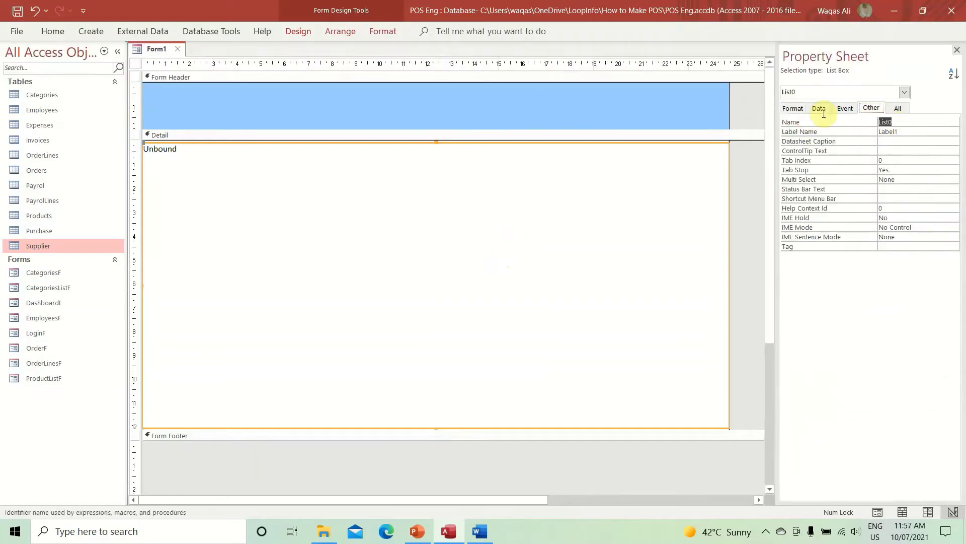
text(DynamicList)
key(Return)
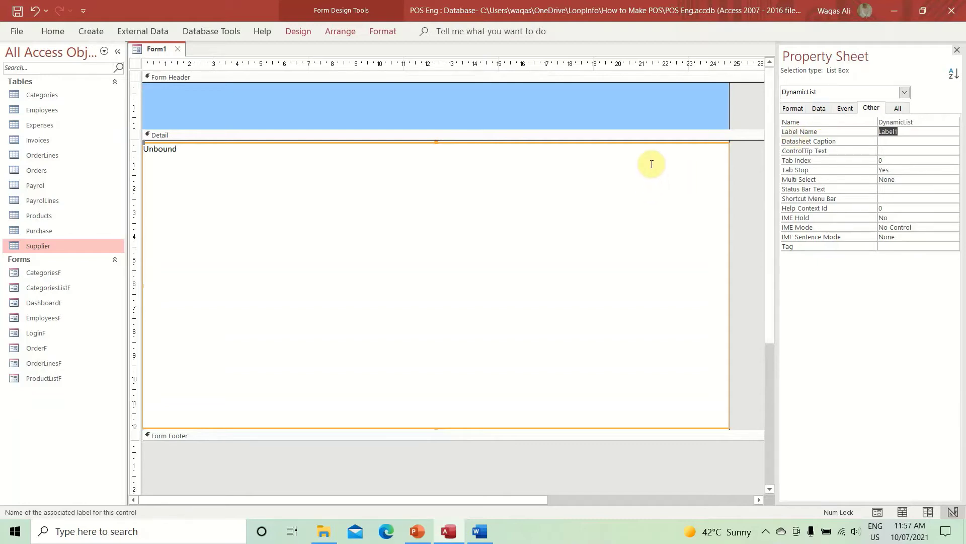
Select the whole form, preview it in Form View to examine its record selector and navigation bar, and return to Design View
click(135, 64)
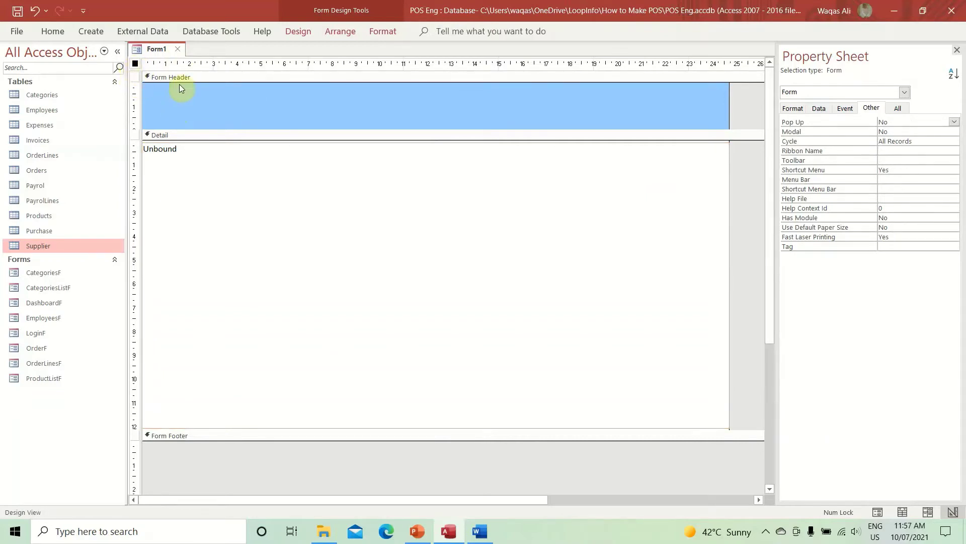
click(796, 112)
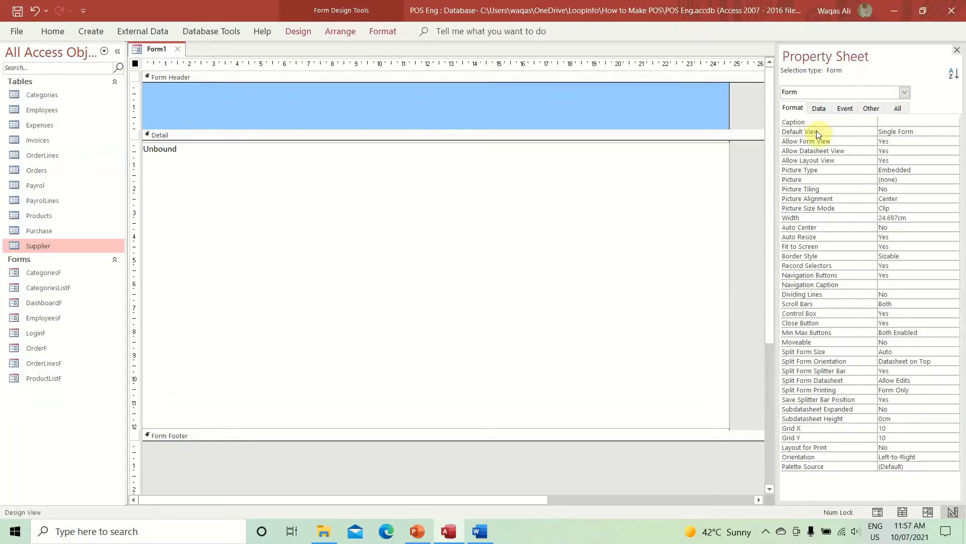
right_click(135, 54)
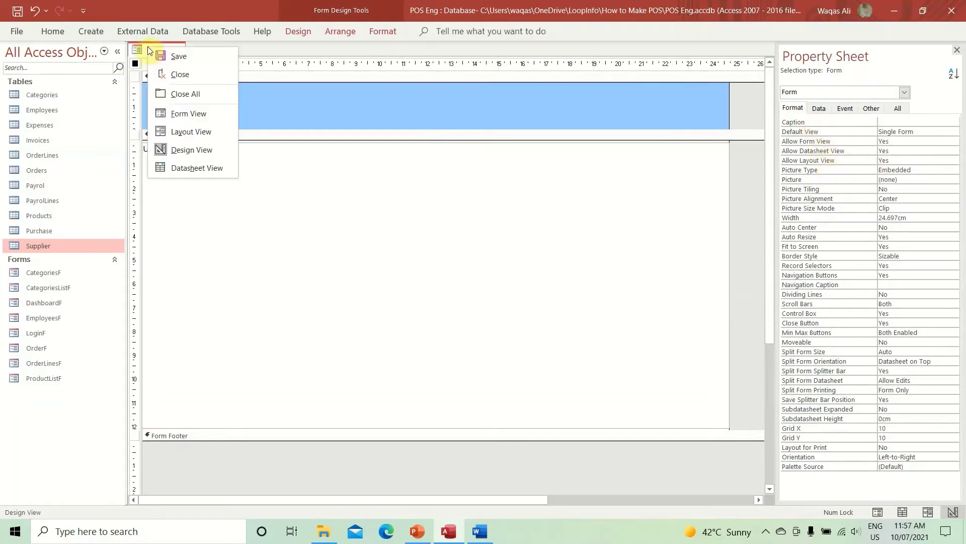
click(186, 115)
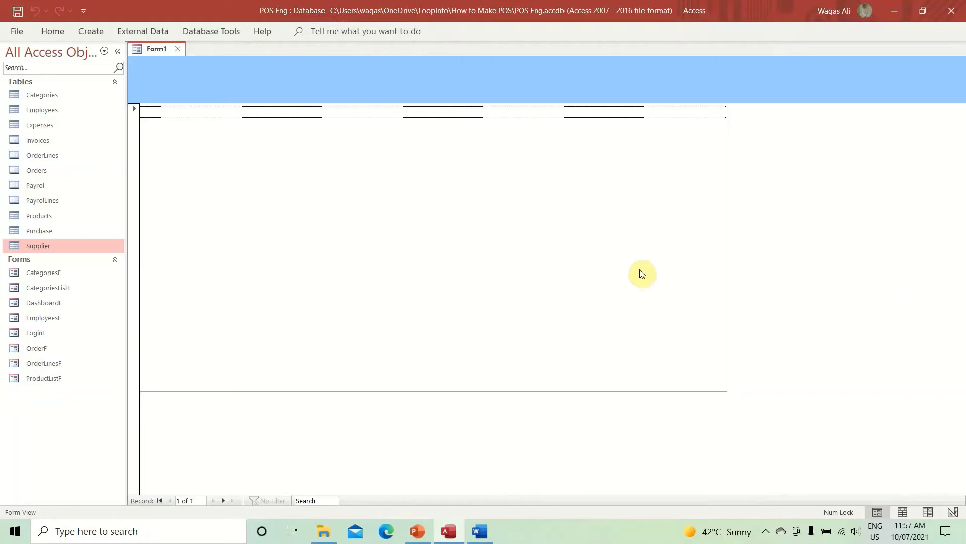
click(132, 135)
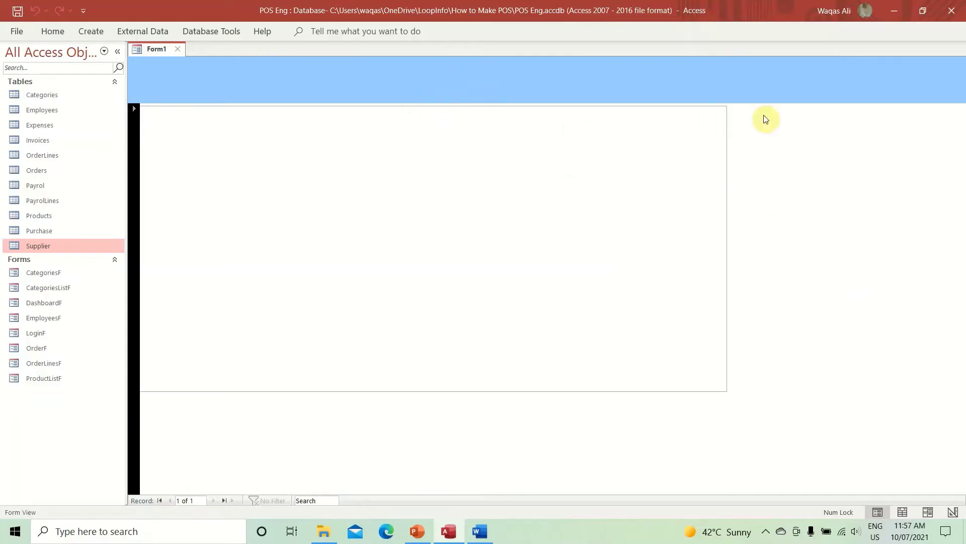
right_click(813, 140)
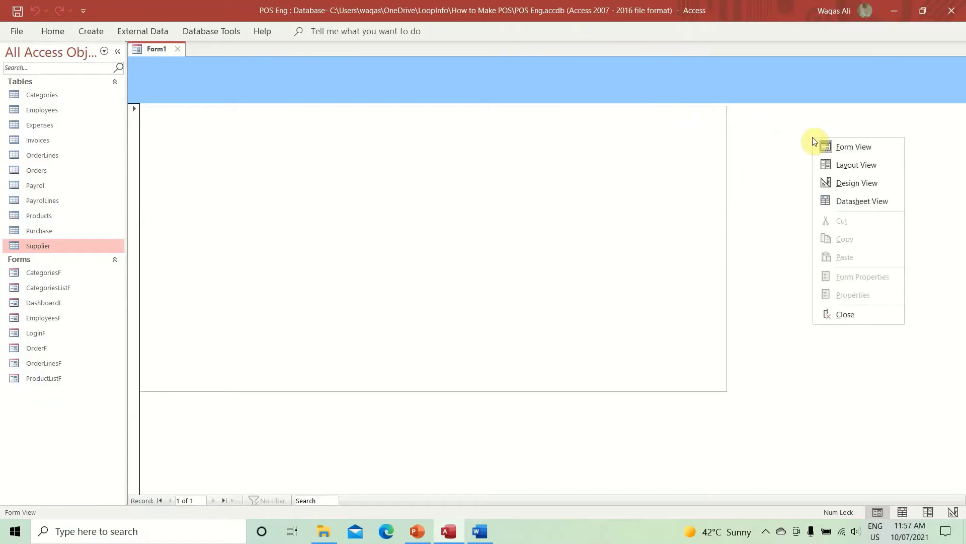
click(832, 184)
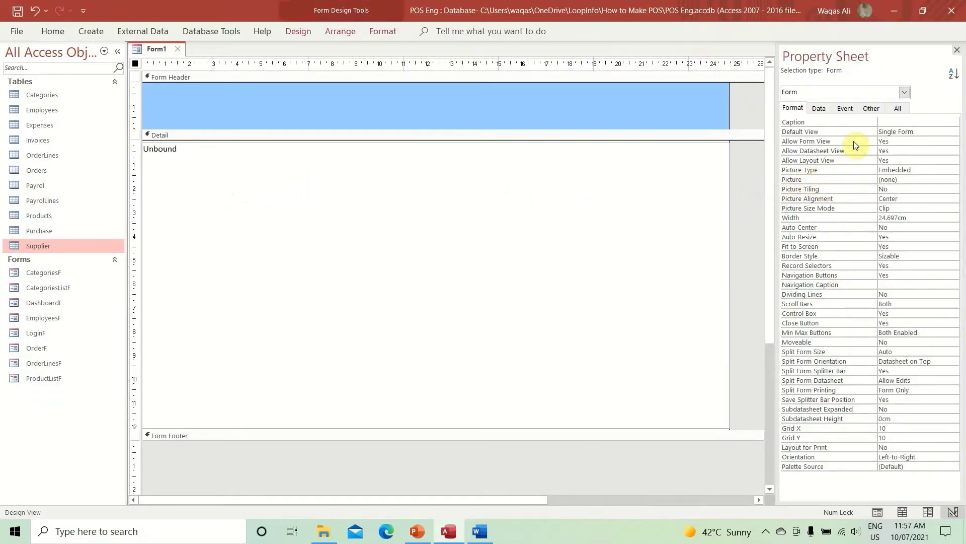
Set the form's Auto Center to Yes, Record Selectors and Navigation Buttons to No, and Scroll Bars to Neither
click(794, 108)
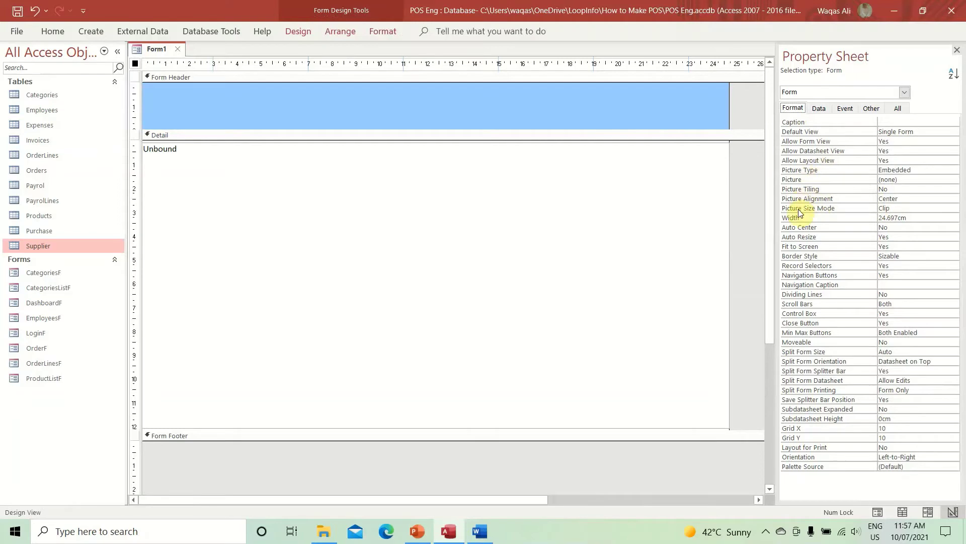
double_click(914, 228)
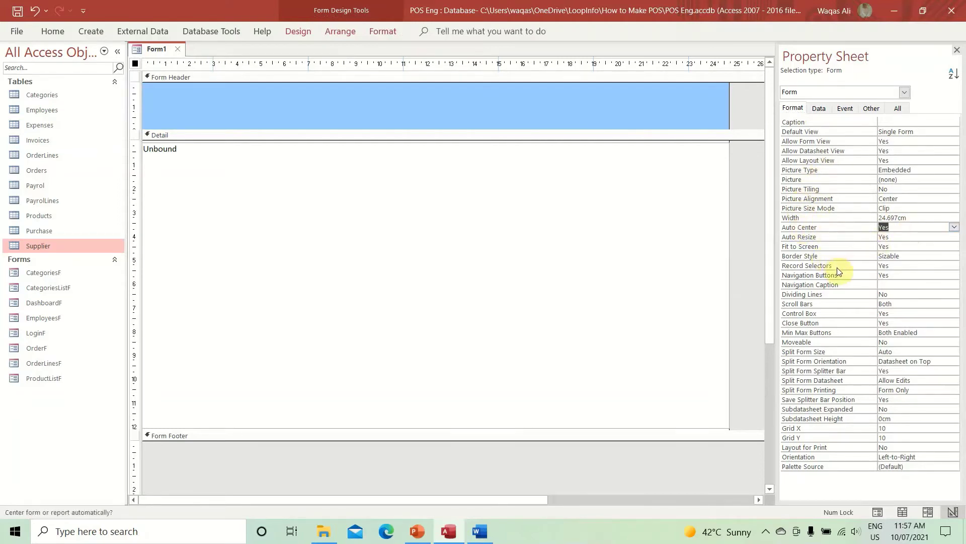
double_click(892, 268)
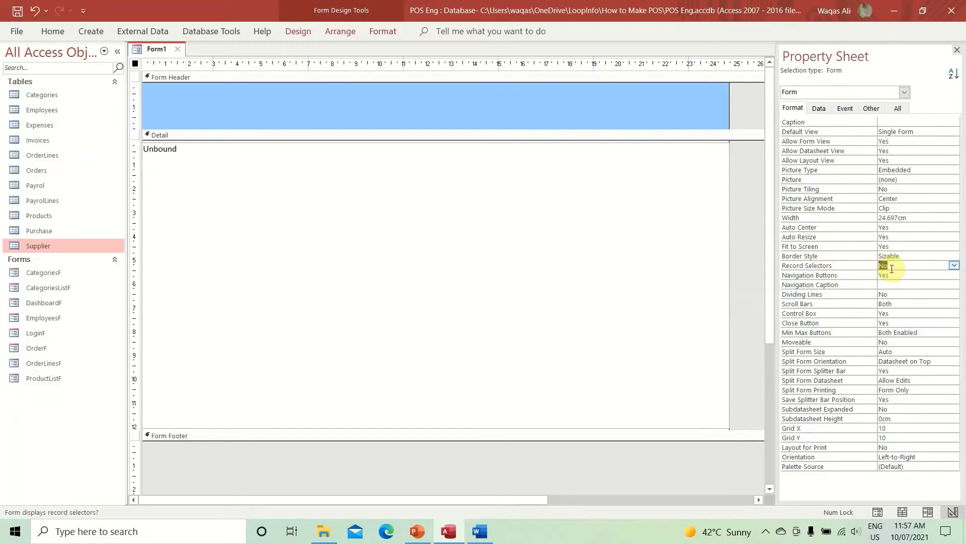
double_click(886, 275)
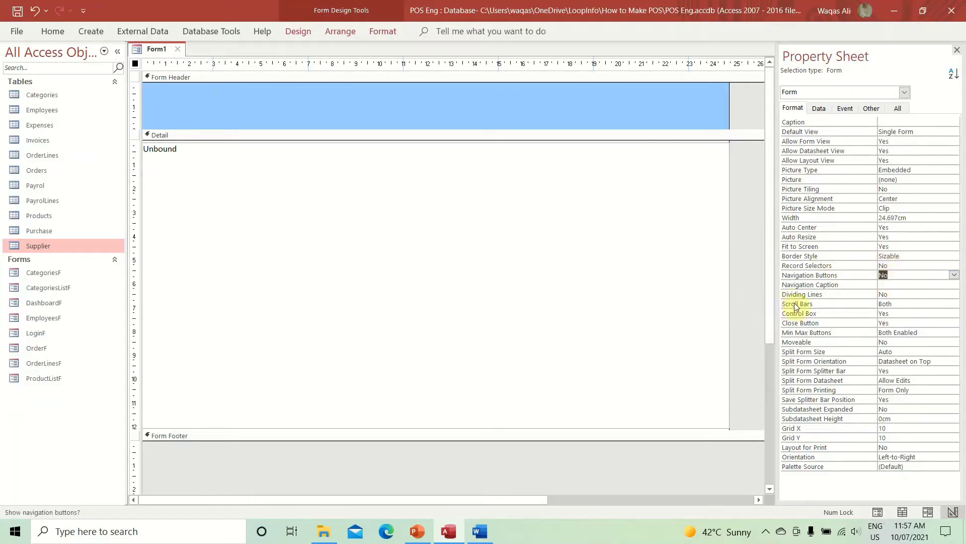
double_click(886, 304)
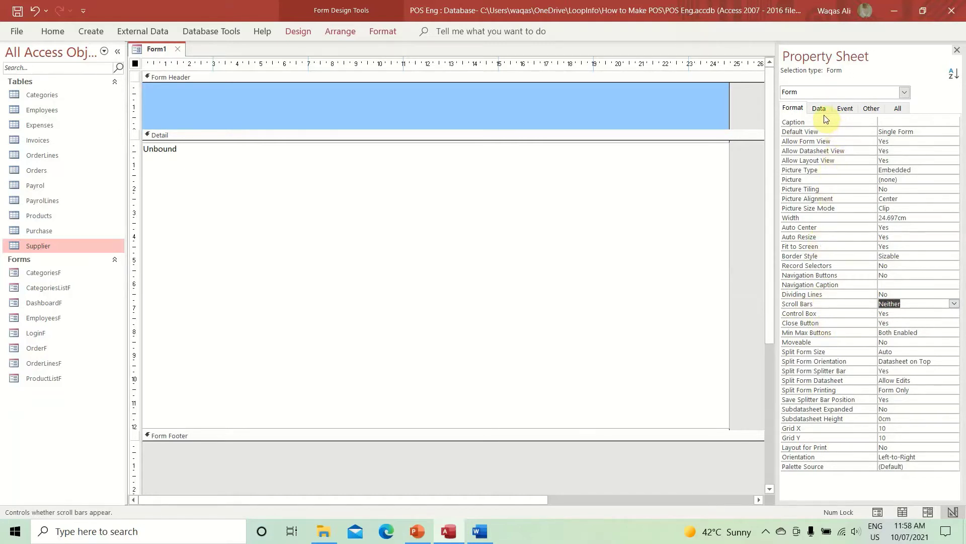
Set both the Pop Up and Modal properties of the form to Yes
click(873, 109)
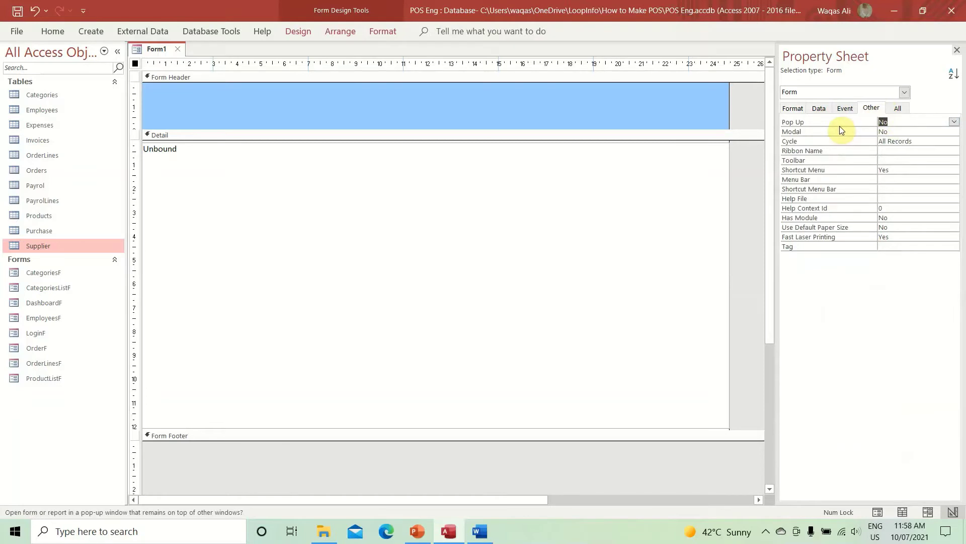
double_click(892, 121)
click(895, 132)
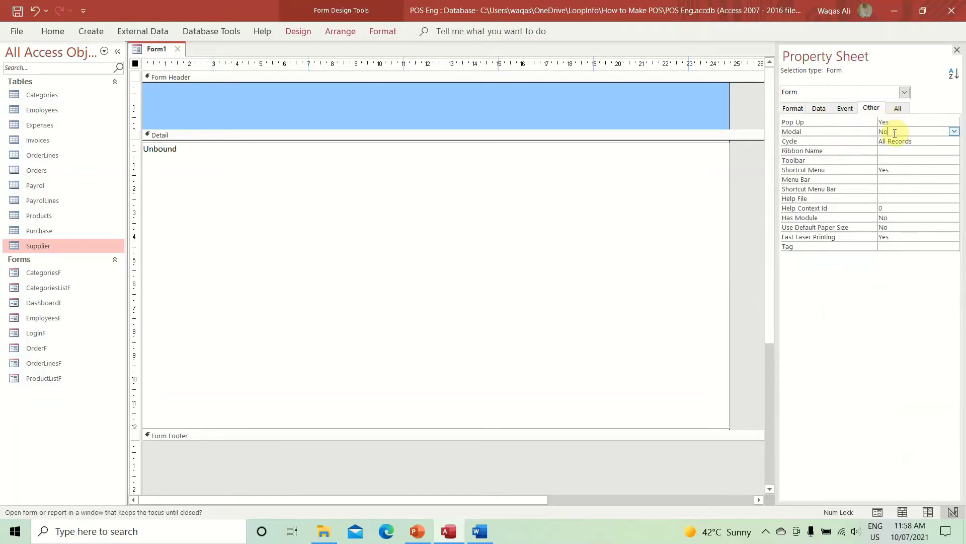
double_click(894, 132)
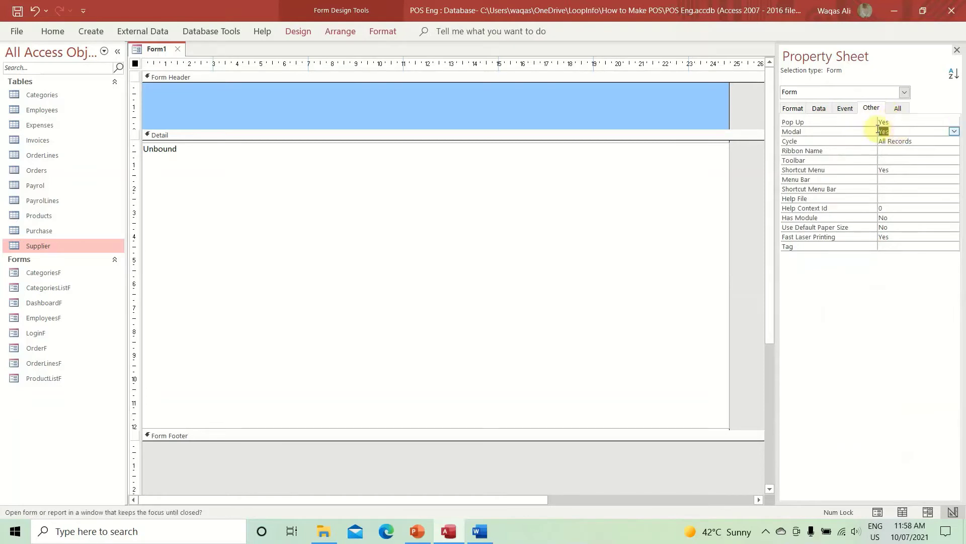
Set the form's caption to Dynamic Form
click(797, 109)
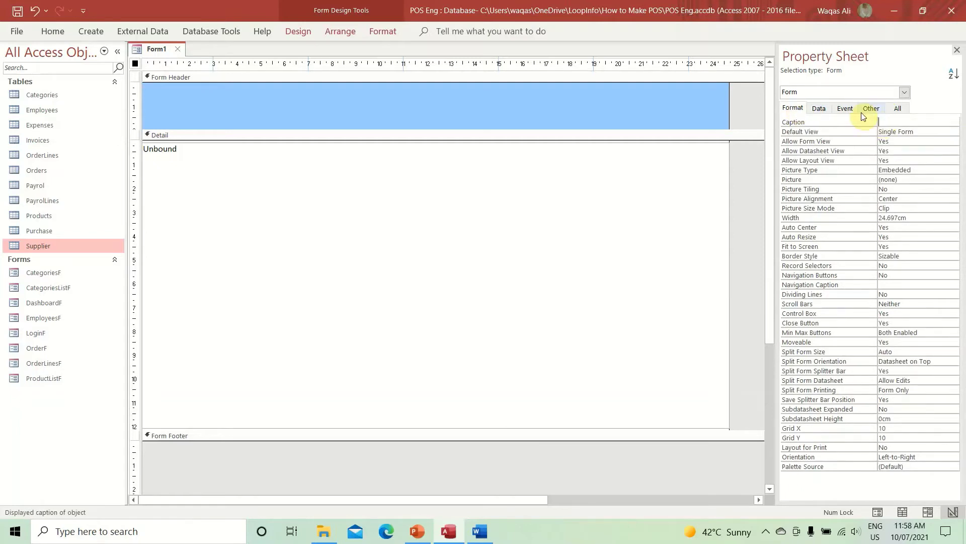
text(ic Form)
key(Return)
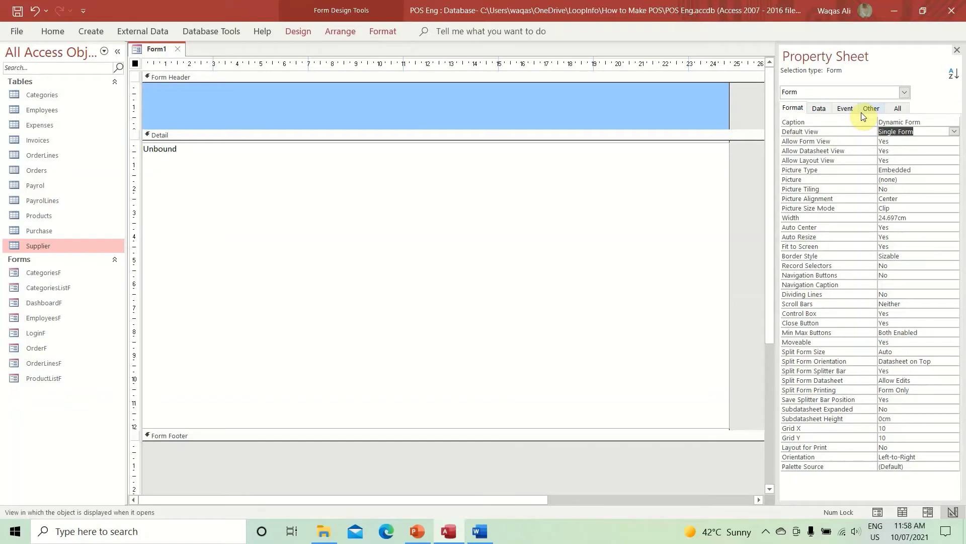
Save the form under the name DynamicF
right_click(152, 50)
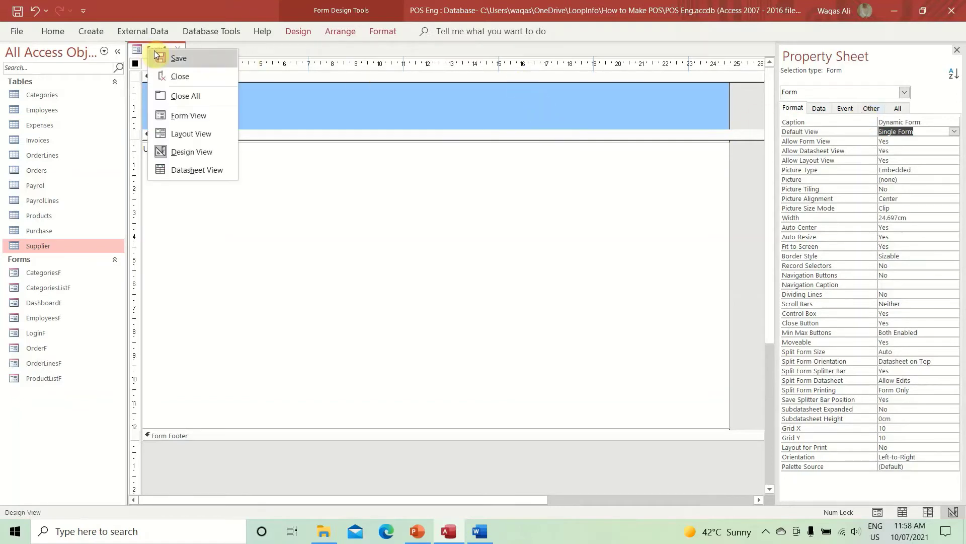
click(157, 57)
key(Home)
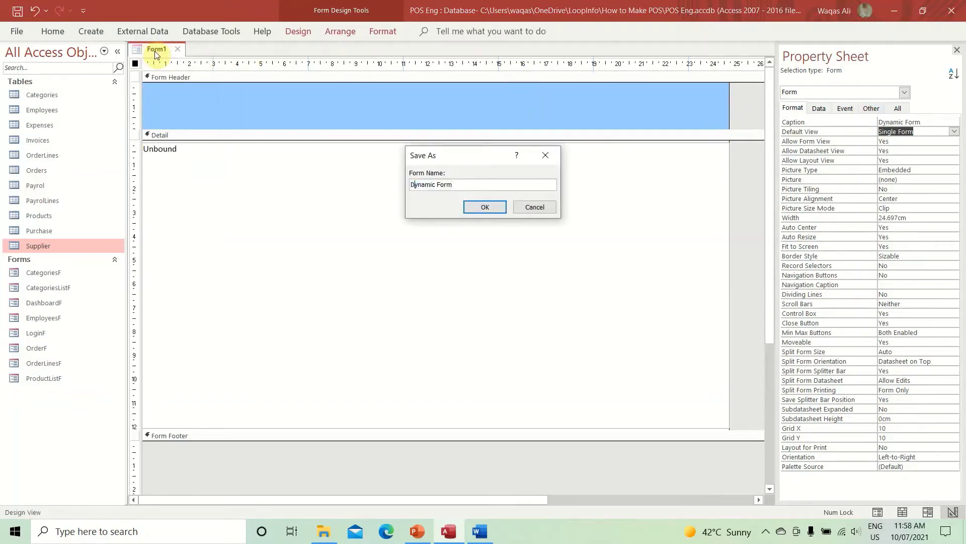
key(Delete)
key(Delete)
key(Delete)
key(Delete)
key(Return)
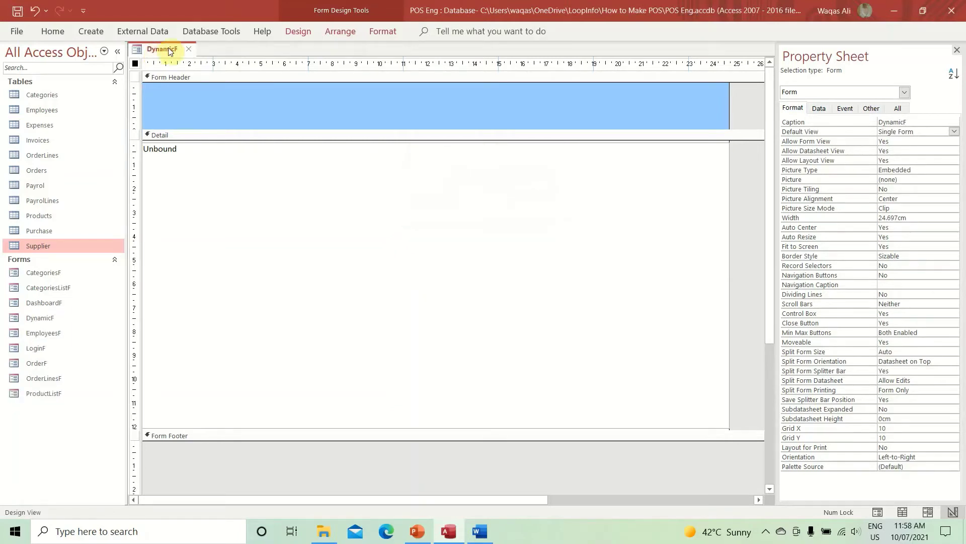
Change the form's caption back to Dynamic Form, and close the form with its changes saved
click(905, 122)
text(Dynamic)
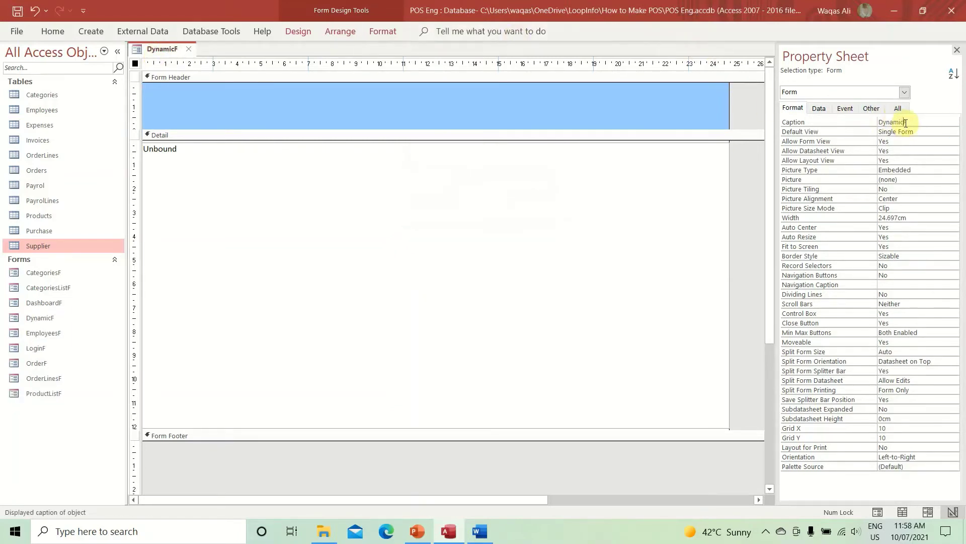
text( Form)
key(Return)
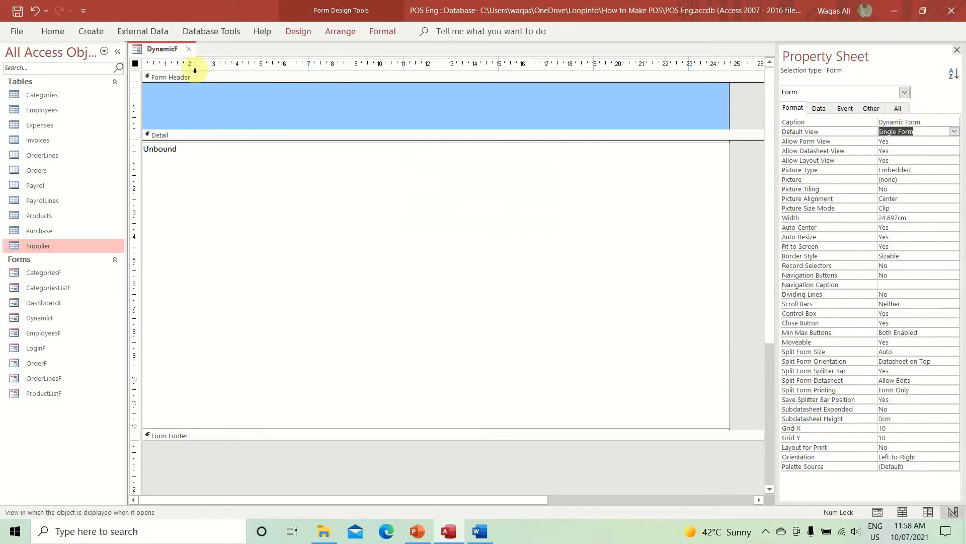
click(149, 46)
click(189, 49)
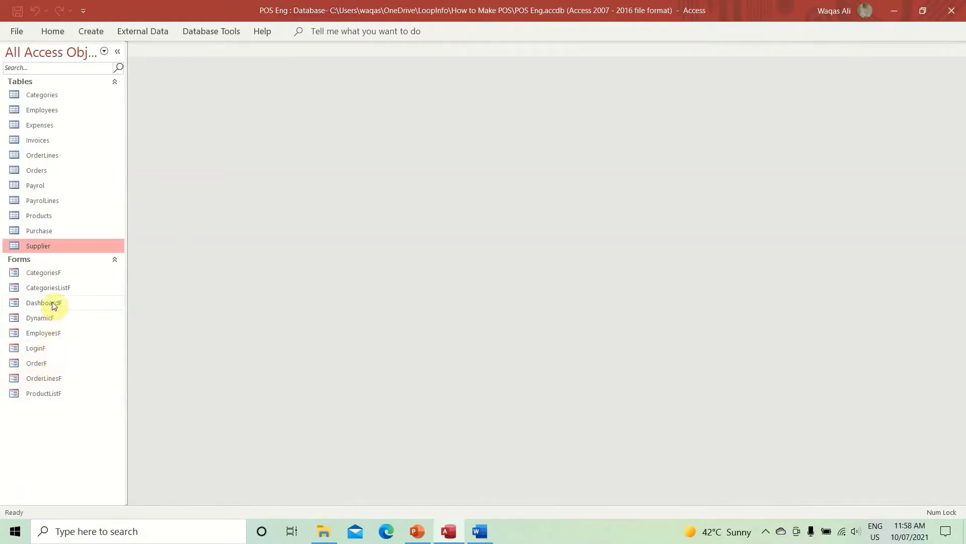
Open DynamicF, test moving its pop-up window and selecting a row in the list box, and switch the form to Design View
click(53, 319)
double_click(52, 319)
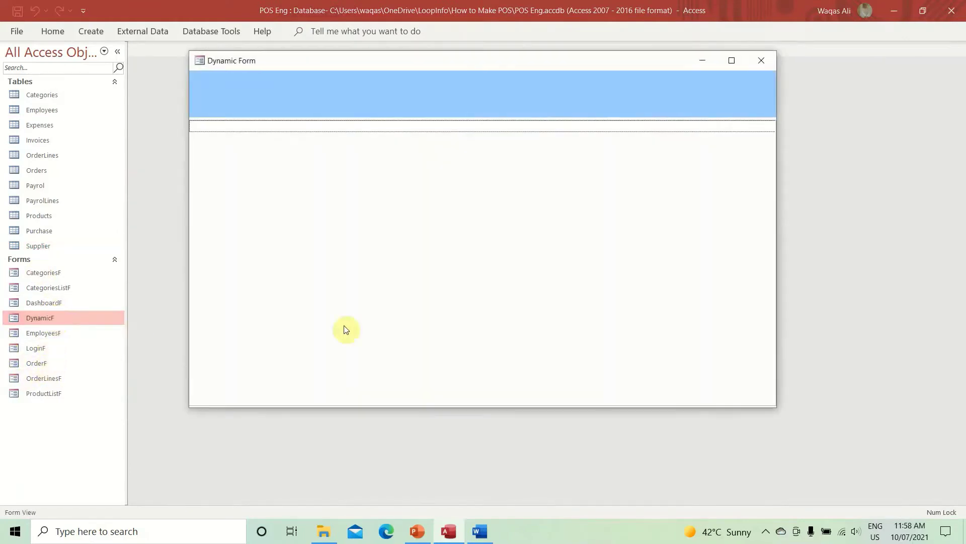
drag(529, 64, 586, 116)
click(395, 174)
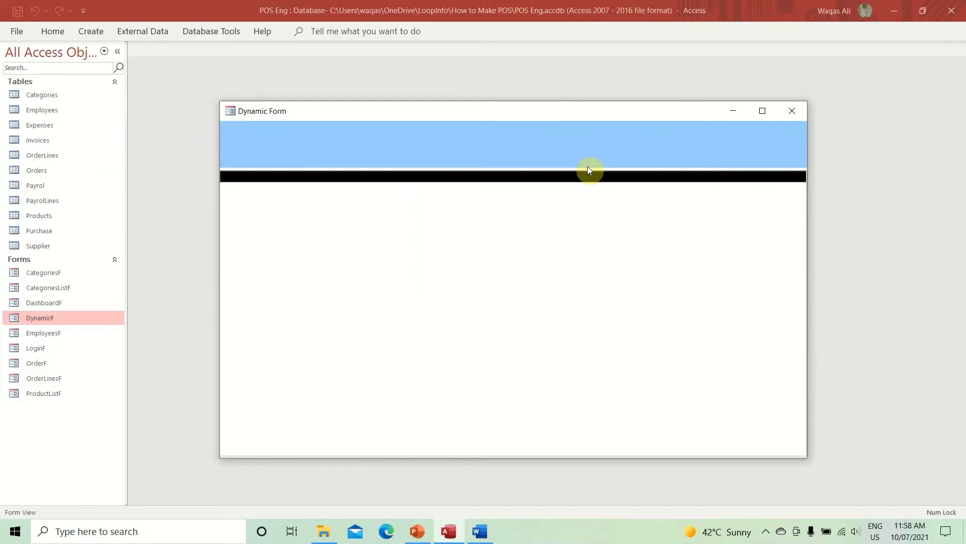
right_click(591, 147)
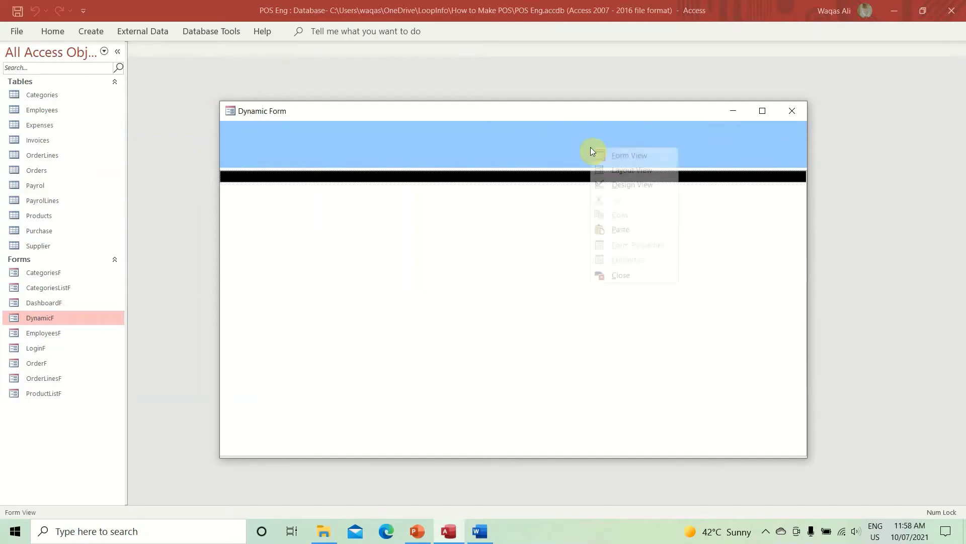
click(615, 186)
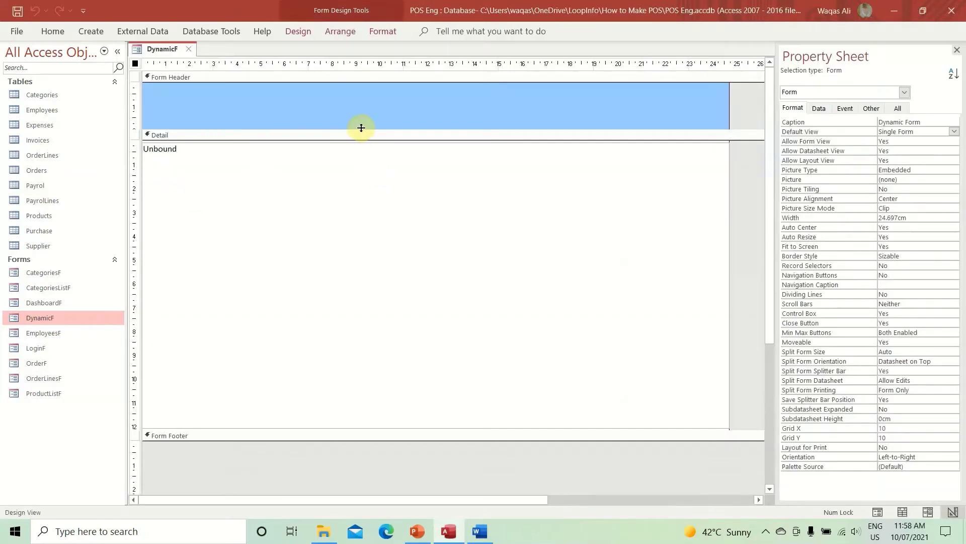
Add an unbound text box to the blue form header, about 10 cm from its left edge and 1 cm from its top
click(308, 35)
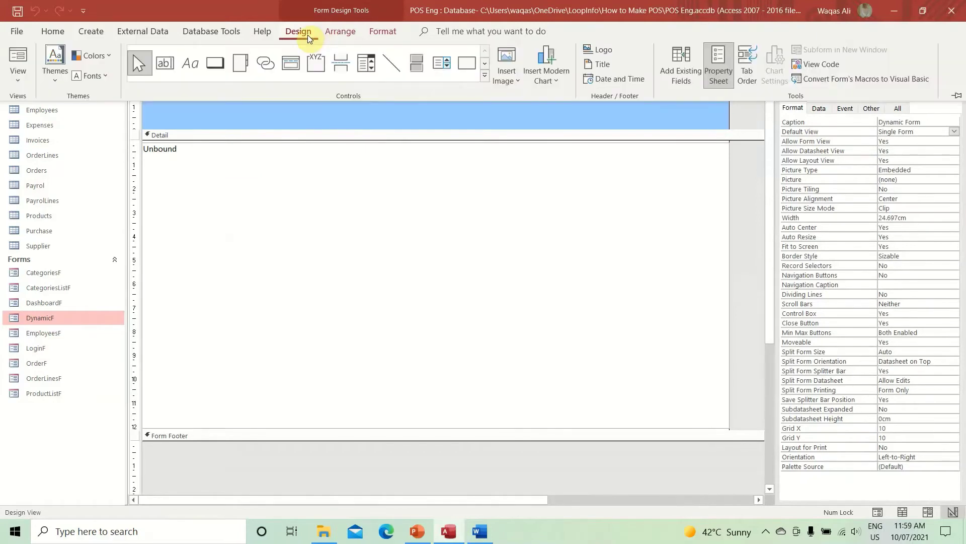
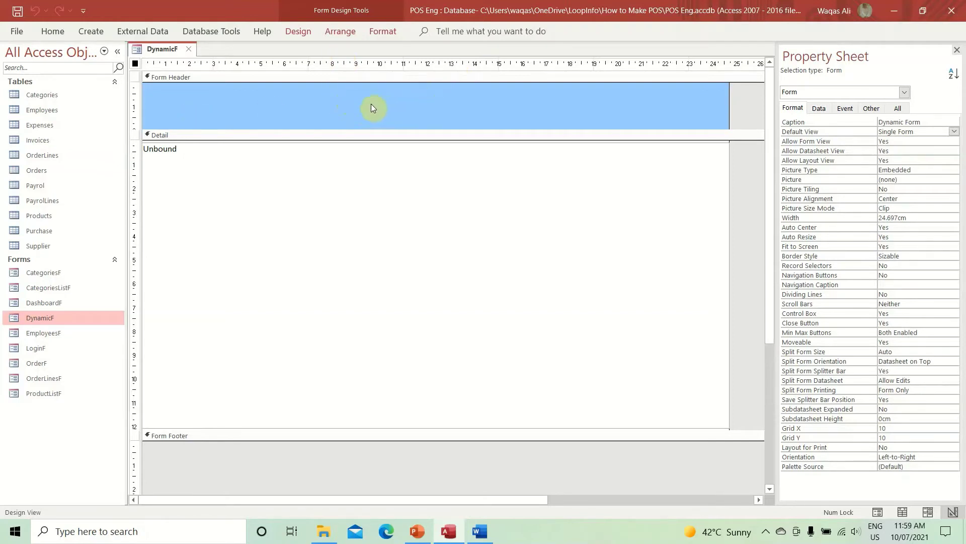
click(307, 33)
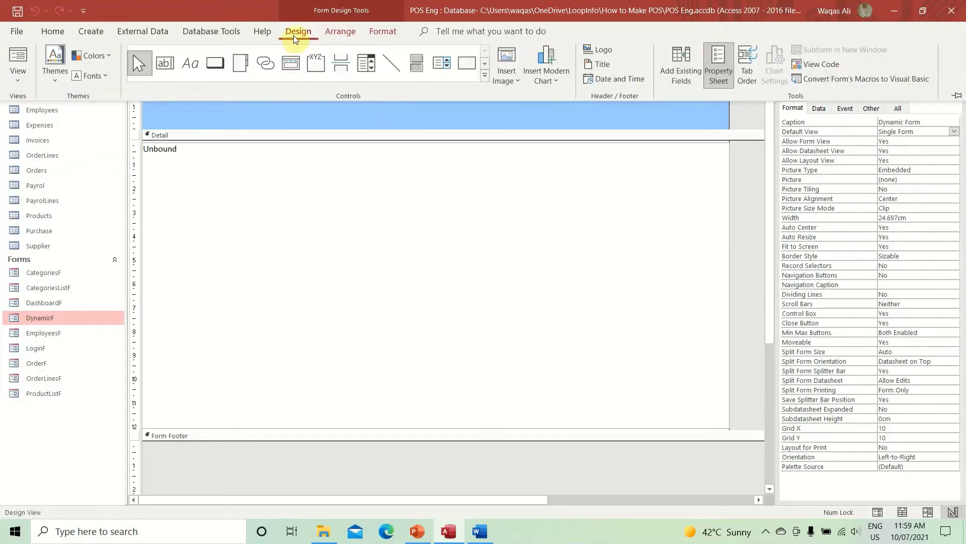
click(166, 64)
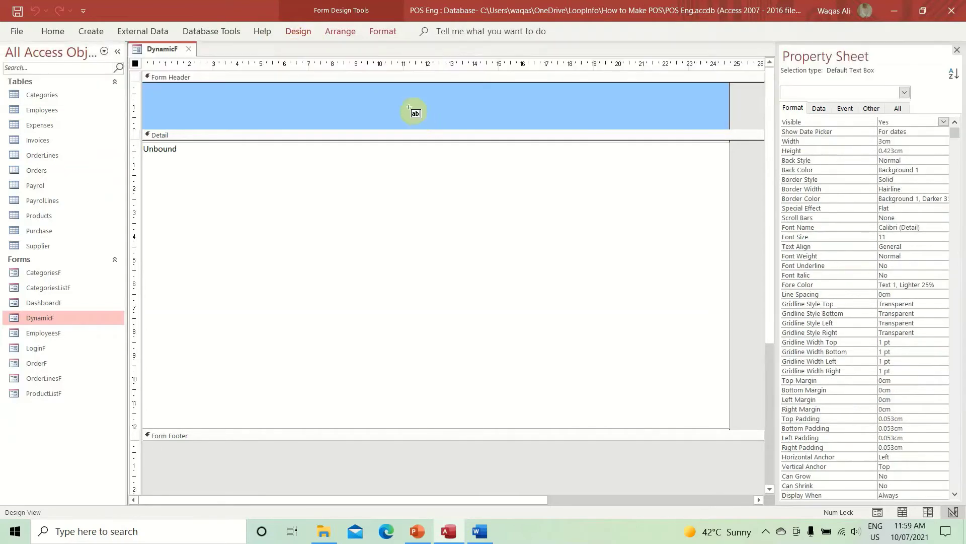
click(387, 107)
Change the caption of the header text box's label to "Type the Search Term:"
click(324, 112)
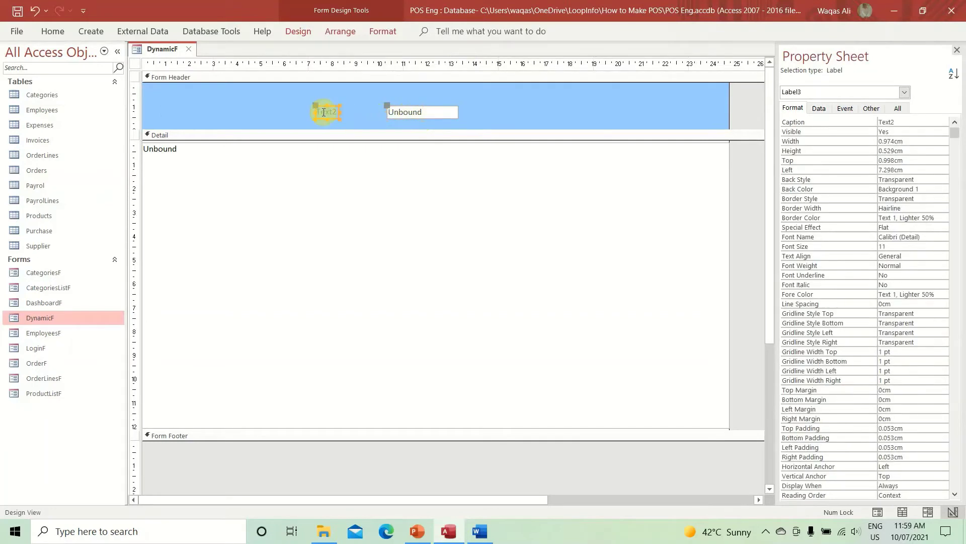
click(328, 111)
text(Type the S)
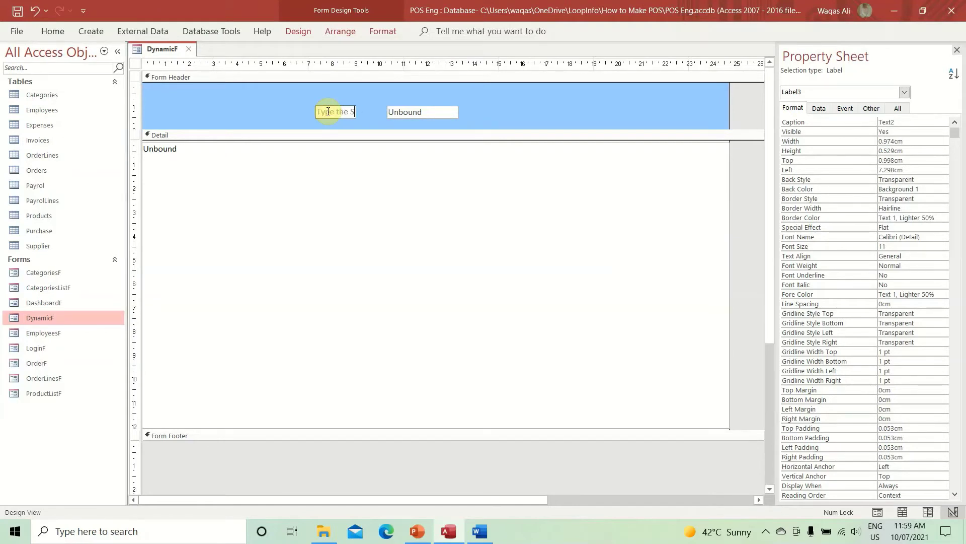
text(earch Term)
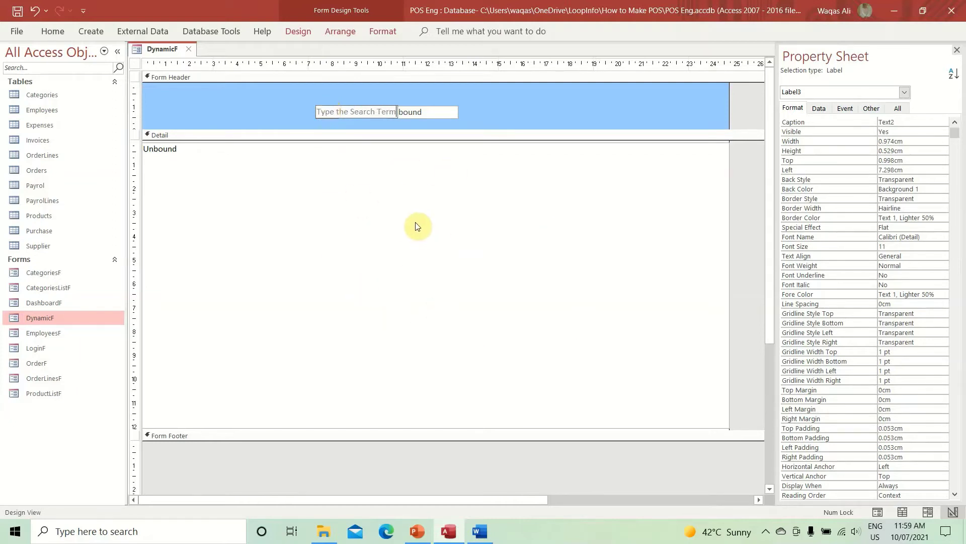
key(Return)
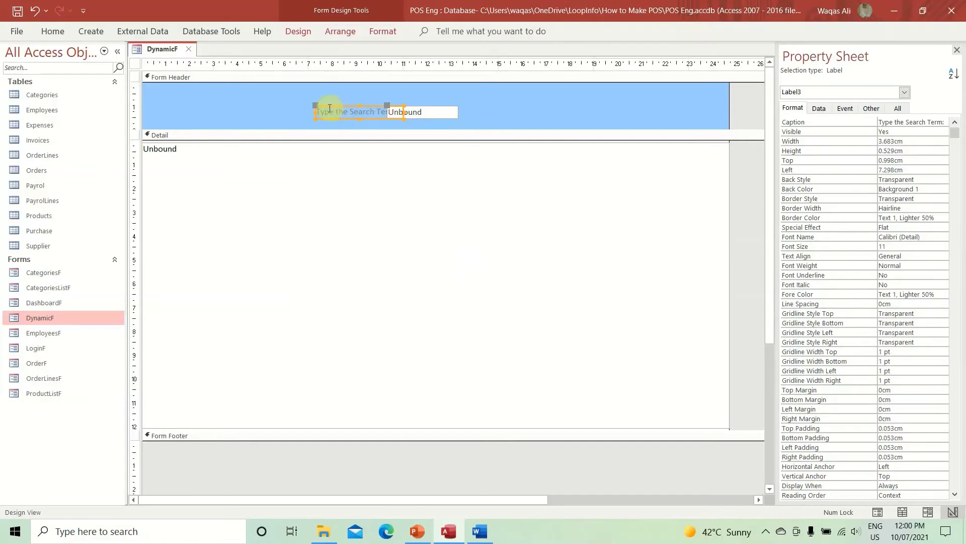
Extend the "Type the Search Term:" label to start about 6.6 cm from the form's left edge, and make its text black and bold
drag(313, 107, 298, 107)
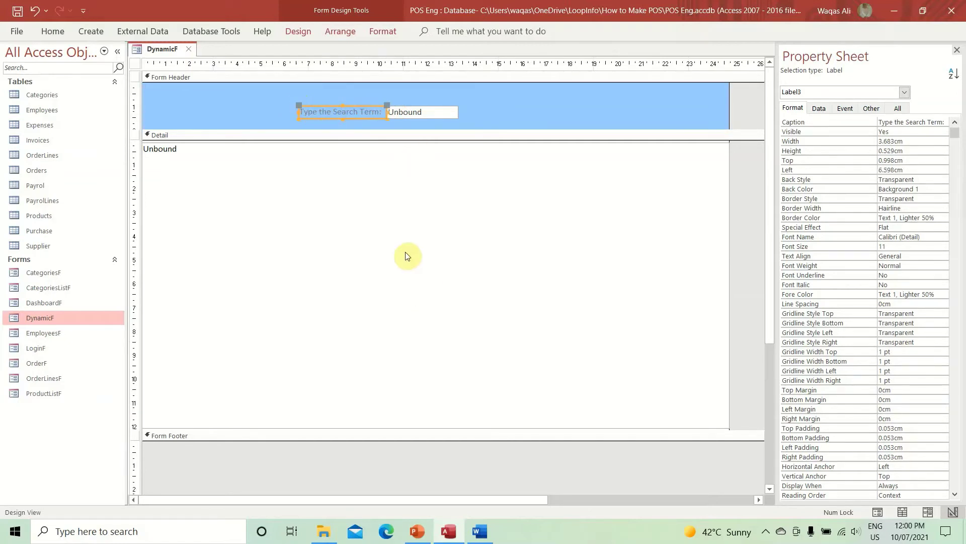
click(366, 229)
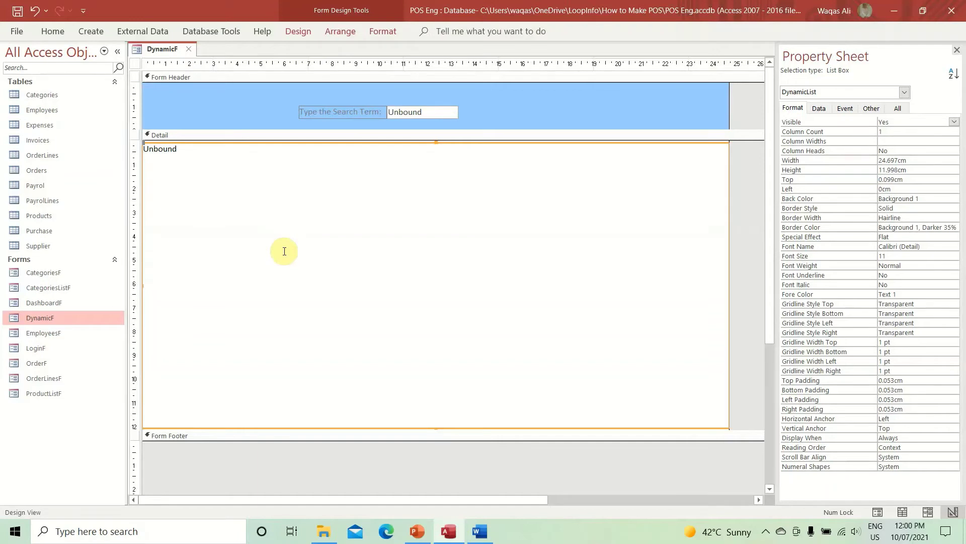
click(379, 135)
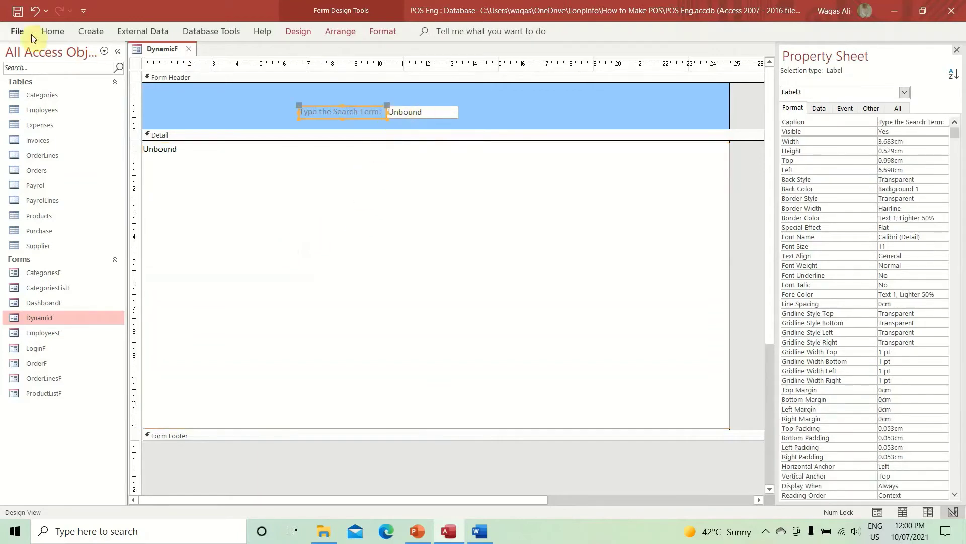
click(49, 31)
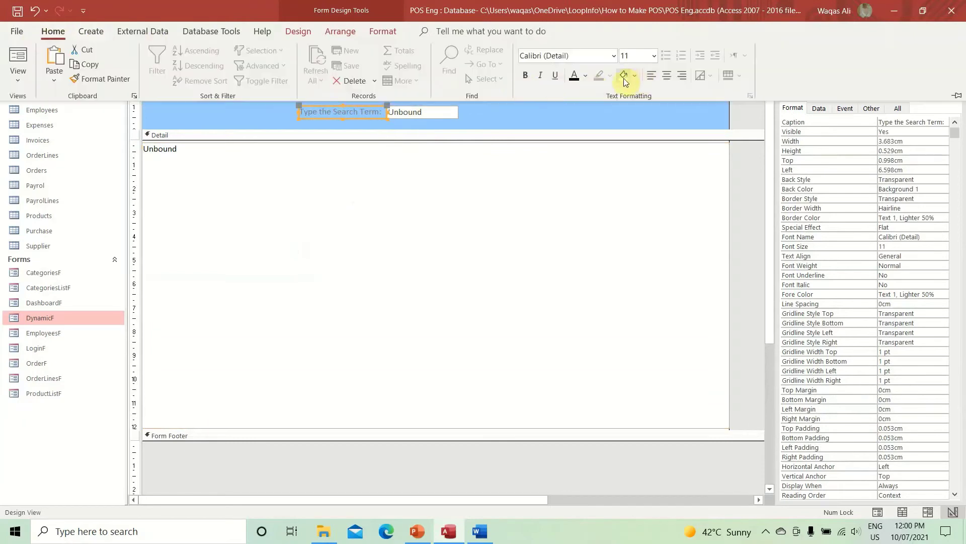
click(589, 79)
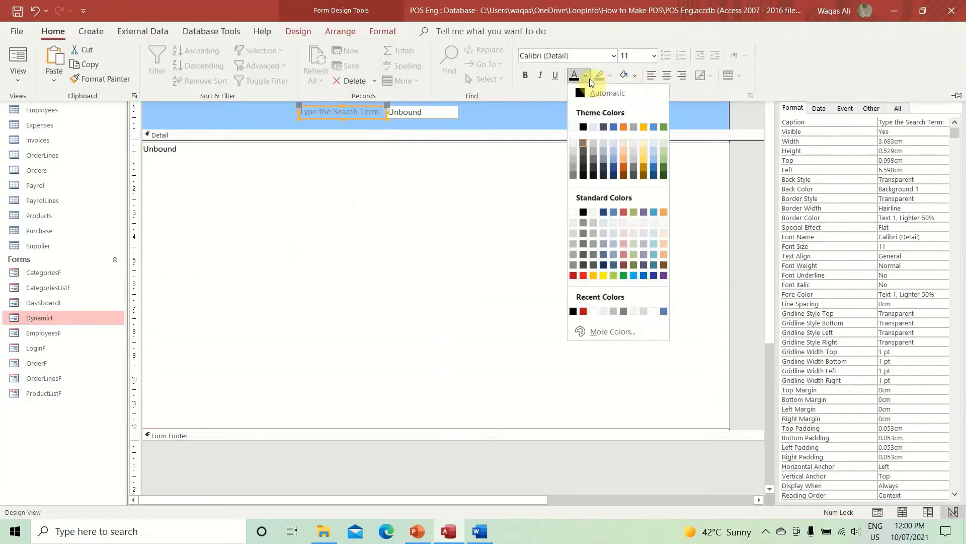
click(584, 126)
click(526, 76)
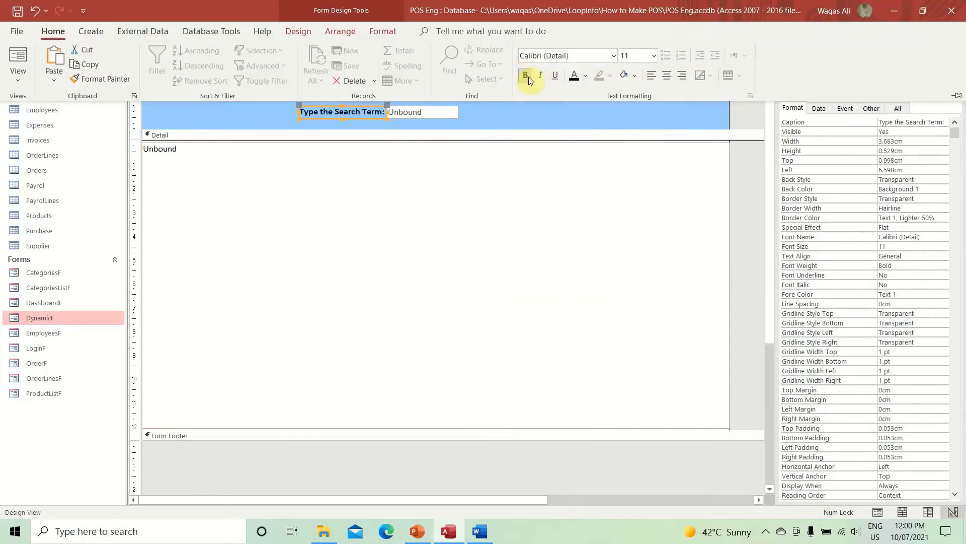
Nudge the search text box and its label slightly left and up, and widen the box to reach about the 16 cm ruler mark
click(453, 113)
drag(456, 110, 340, 107)
drag(509, 111, 518, 109)
click(547, 106)
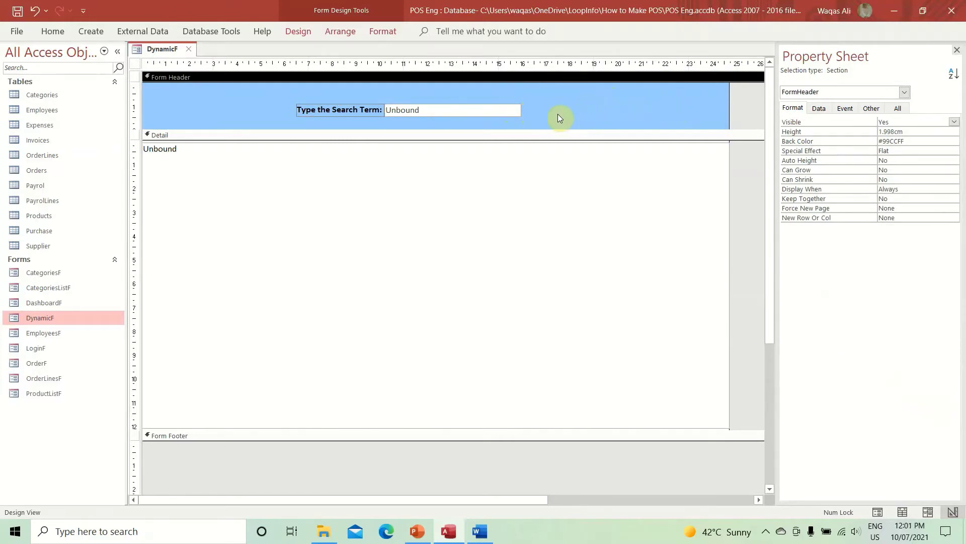
Add a command button captioned "Search" without the wizard, beside the search text box at about 16.6 cm left and 0.9 cm top
click(304, 33)
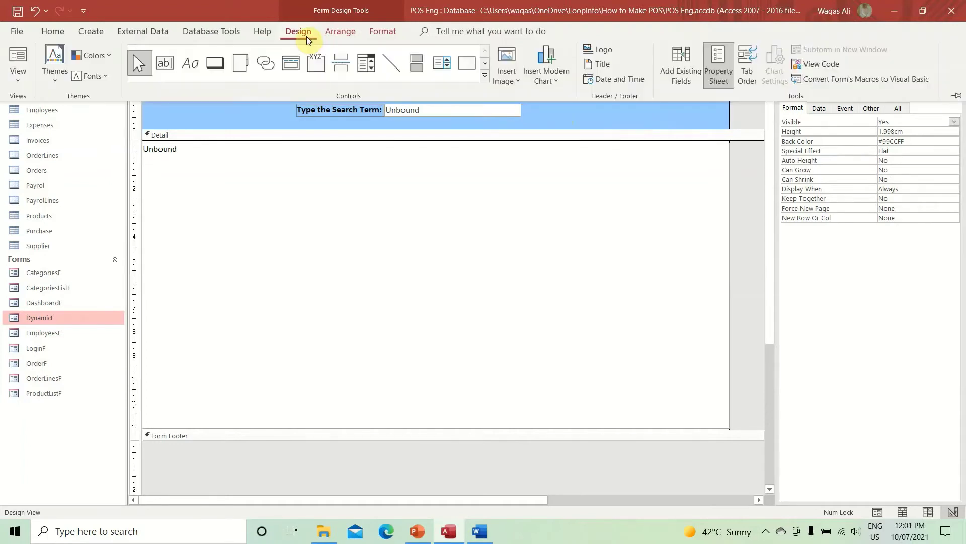
click(215, 62)
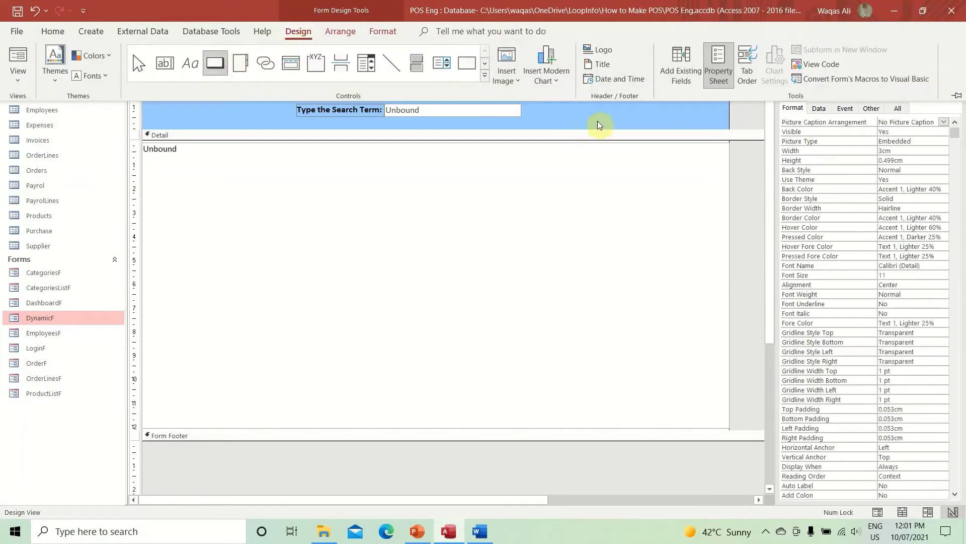
click(536, 106)
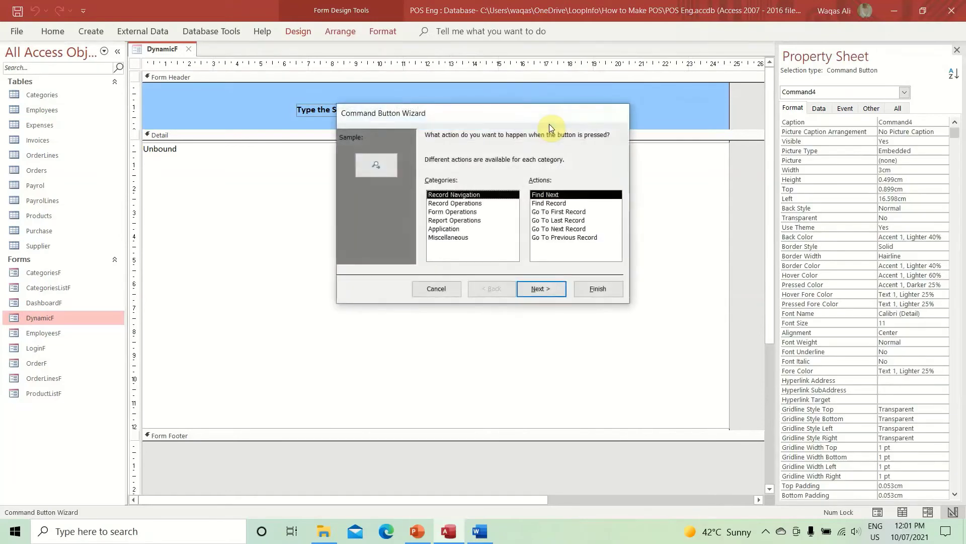
key(Escape)
click(563, 109)
text(Search)
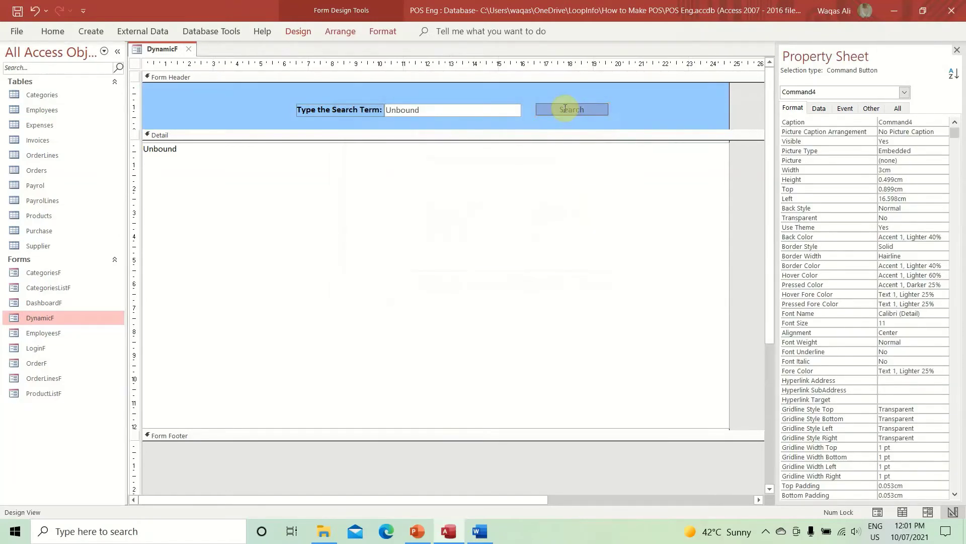
key(Return)
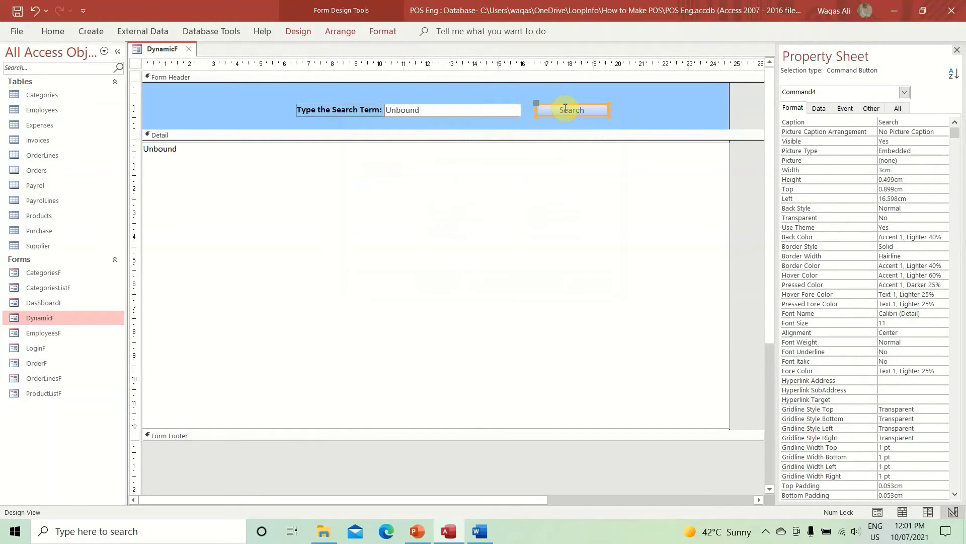
Apply the first Quick Style, with white fill and black outline, to the Search button
click(378, 33)
click(492, 77)
click(488, 104)
click(461, 75)
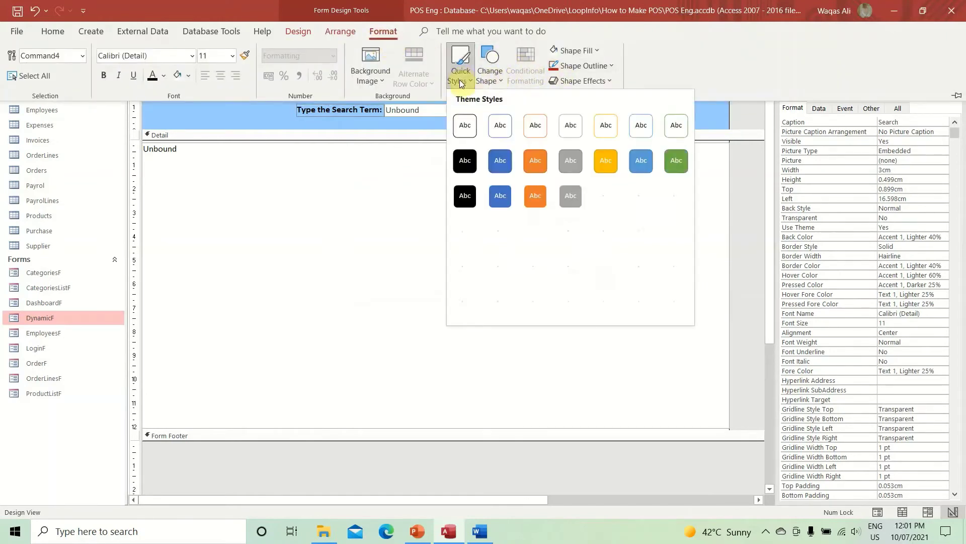
click(466, 128)
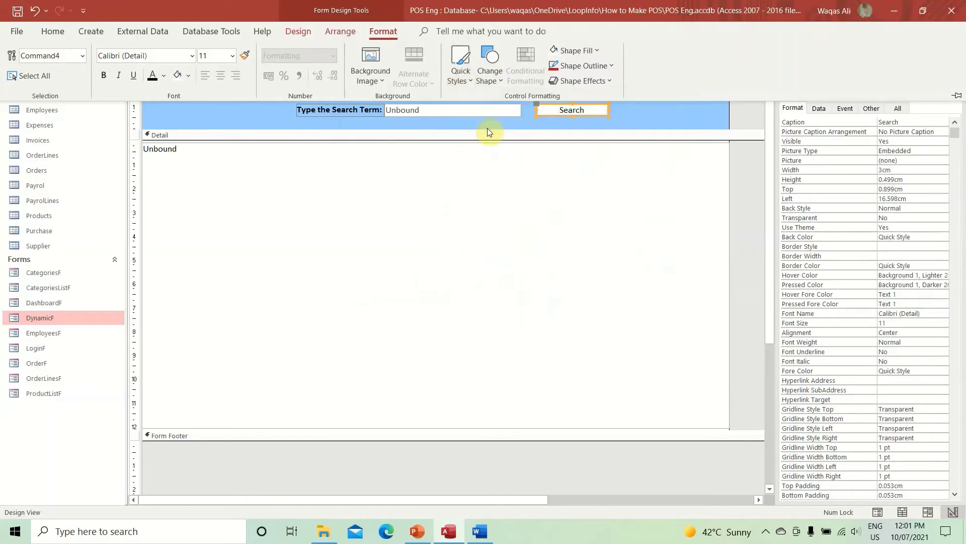
click(646, 125)
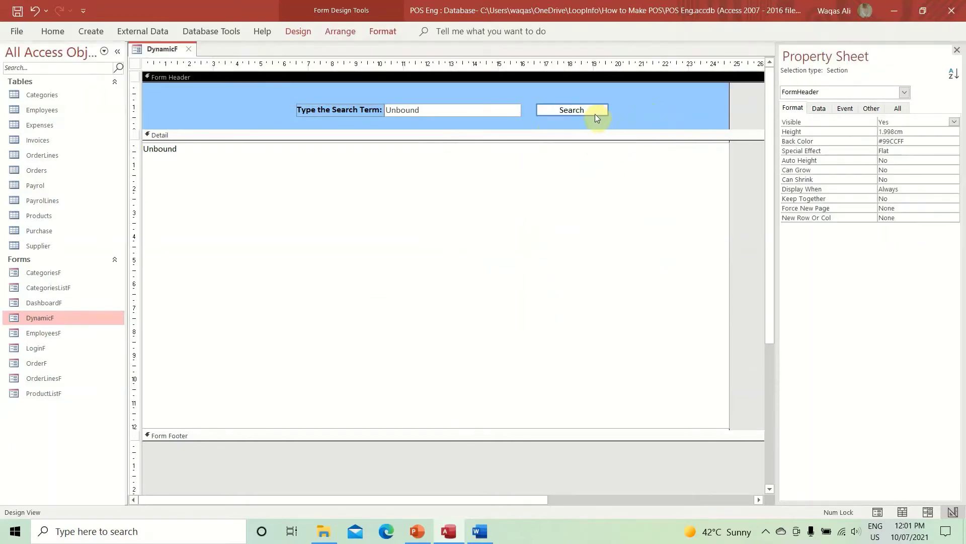
Narrow the Search button to about 2.2 cm wide and name it btnSearch
click(595, 112)
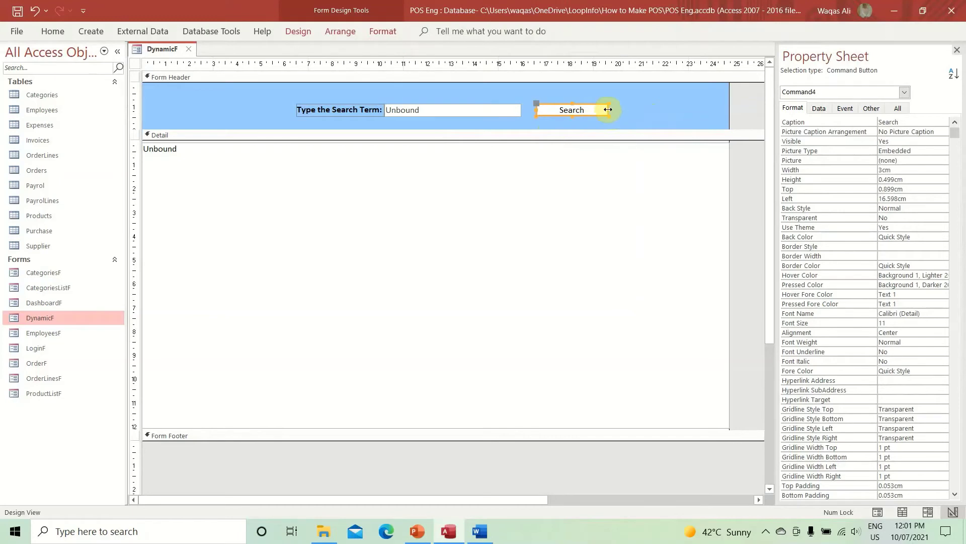
click(594, 110)
drag(592, 110, 589, 110)
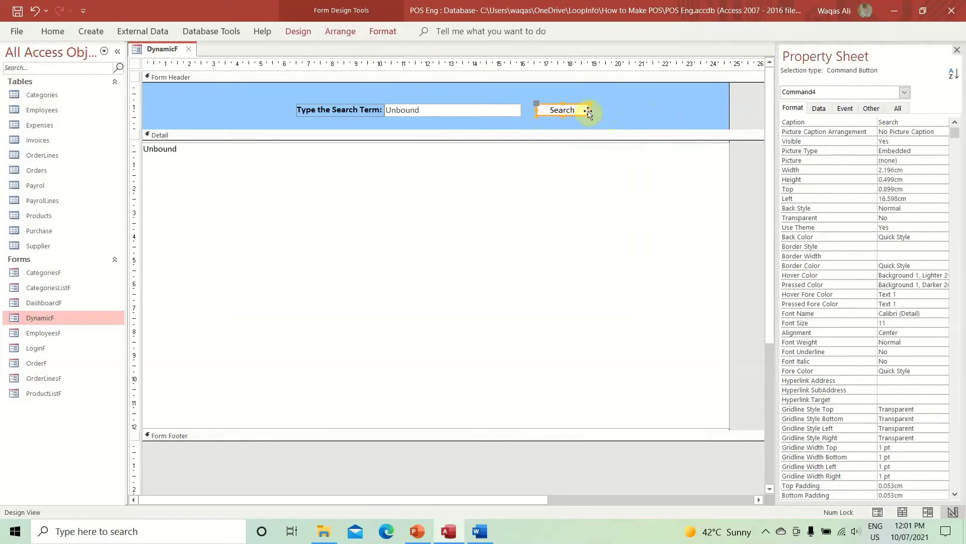
click(870, 108)
drag(898, 118, 820, 118)
text(btnSearch)
key(Return)
Give btnSearch the built-in magnifying-glass picture and set its Picture Caption Arrangement to General
click(792, 108)
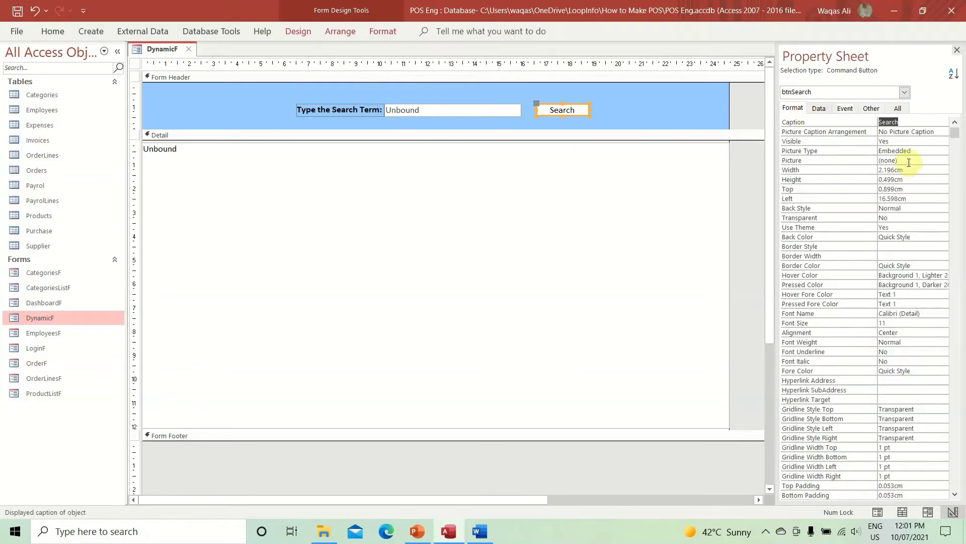
click(913, 160)
click(942, 160)
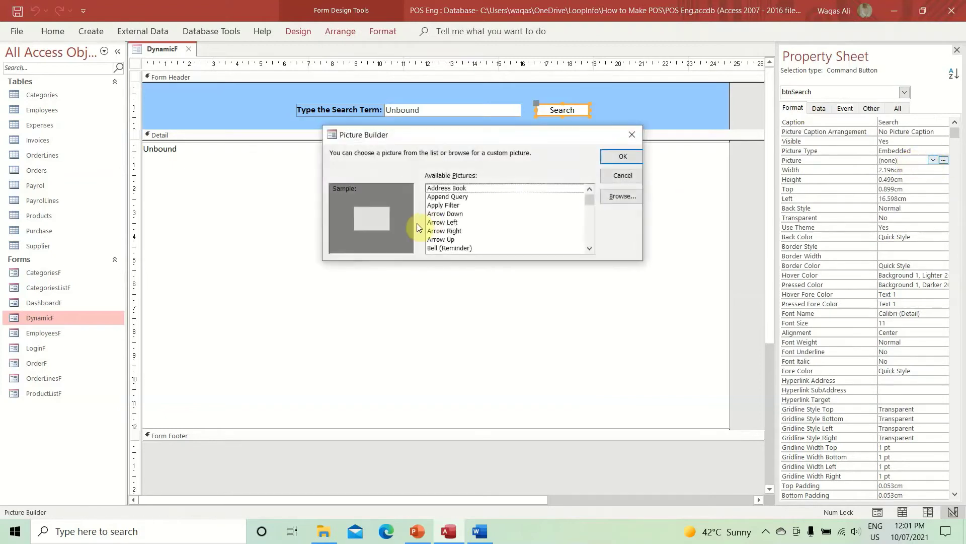
click(473, 207)
key(b)
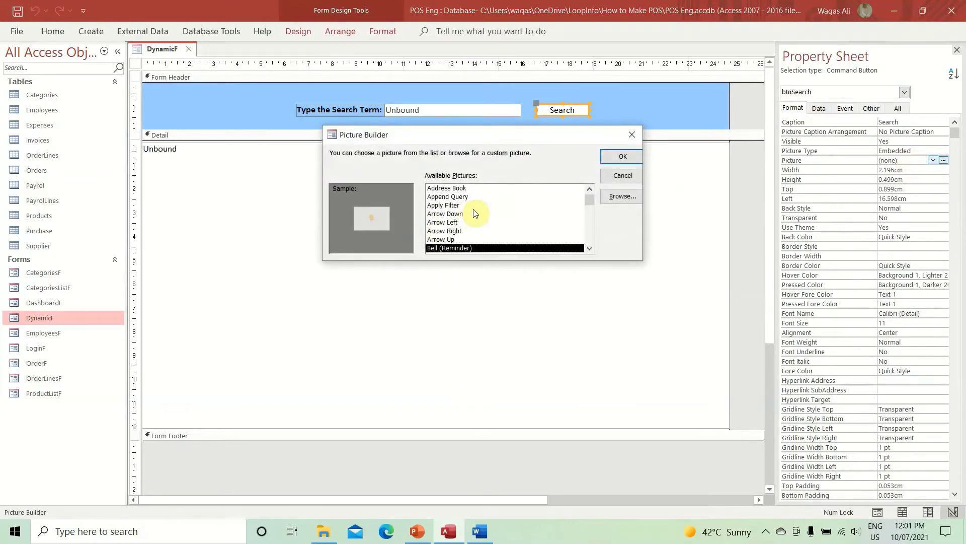
key(b)
key(Return)
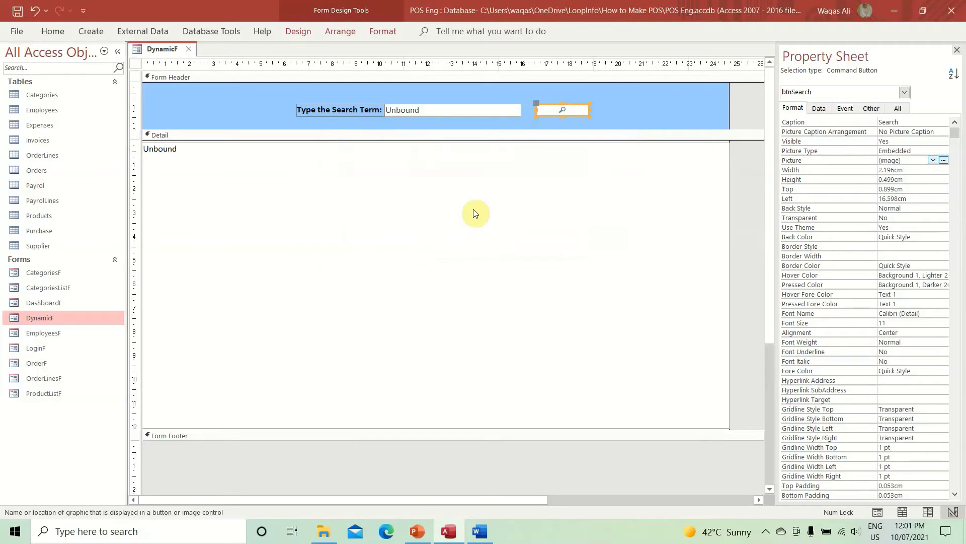
click(942, 132)
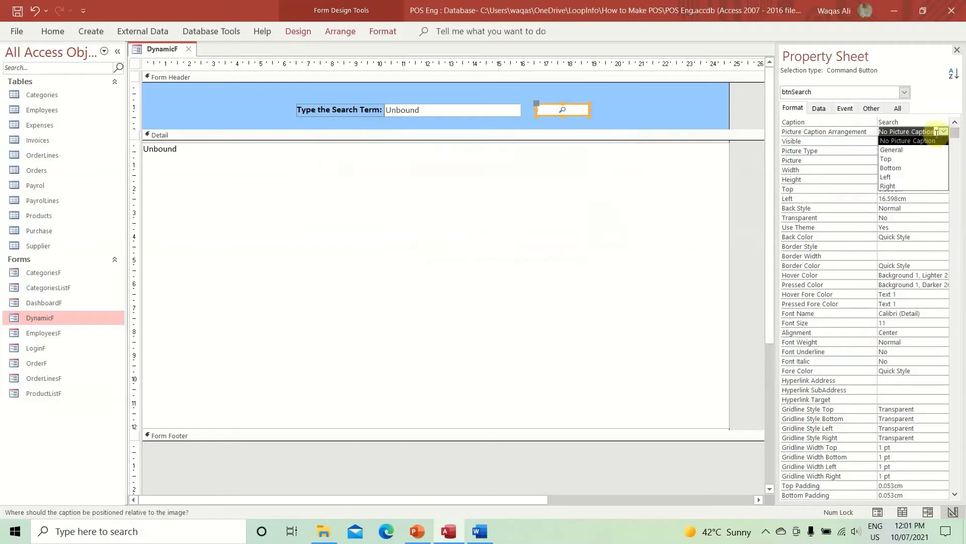
click(901, 141)
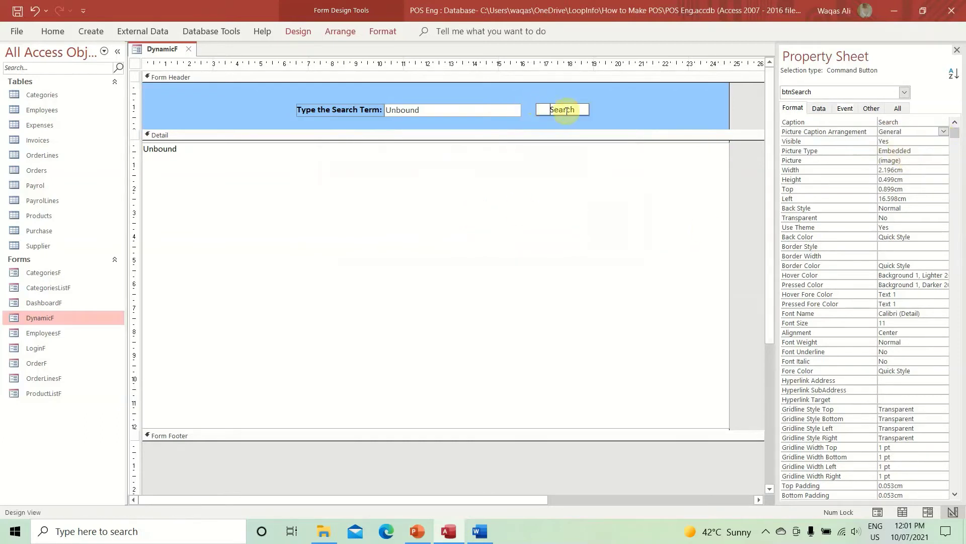
click(633, 115)
click(581, 113)
key(Delete)
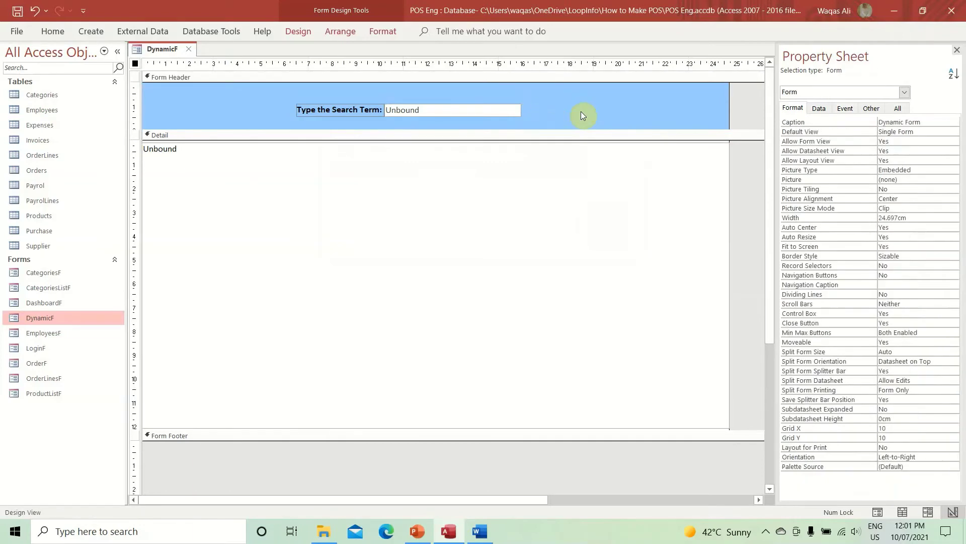
key(ctrl+z)
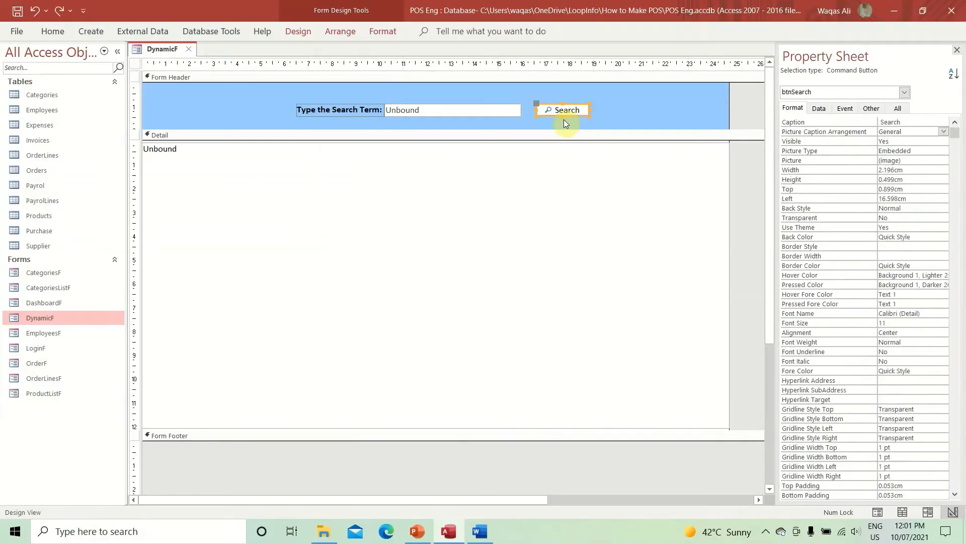
Duplicate the Search button, caption the copy "Show All", and place it directly beside the Search button in the same row
key(ctrl+c)
key(ctrl+v)
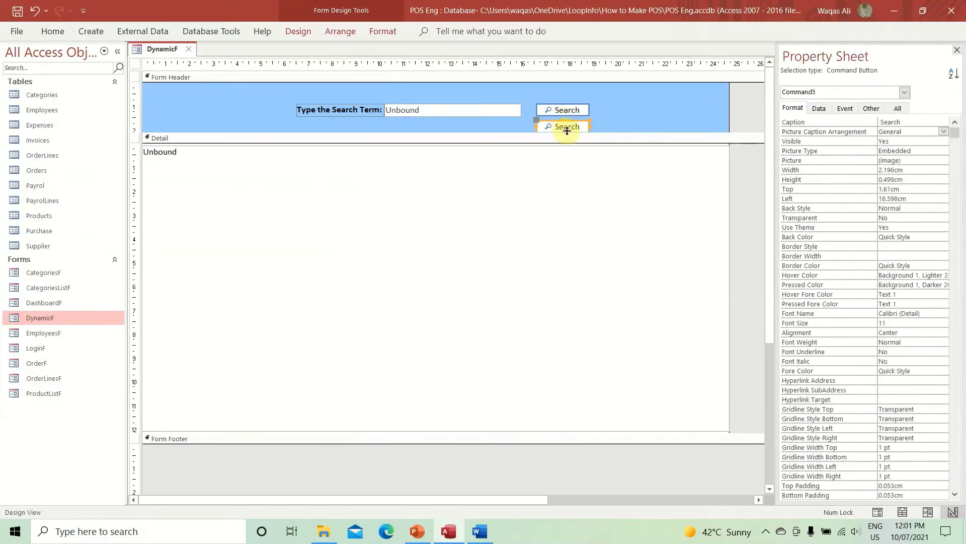
double_click(564, 125)
text(Show All)
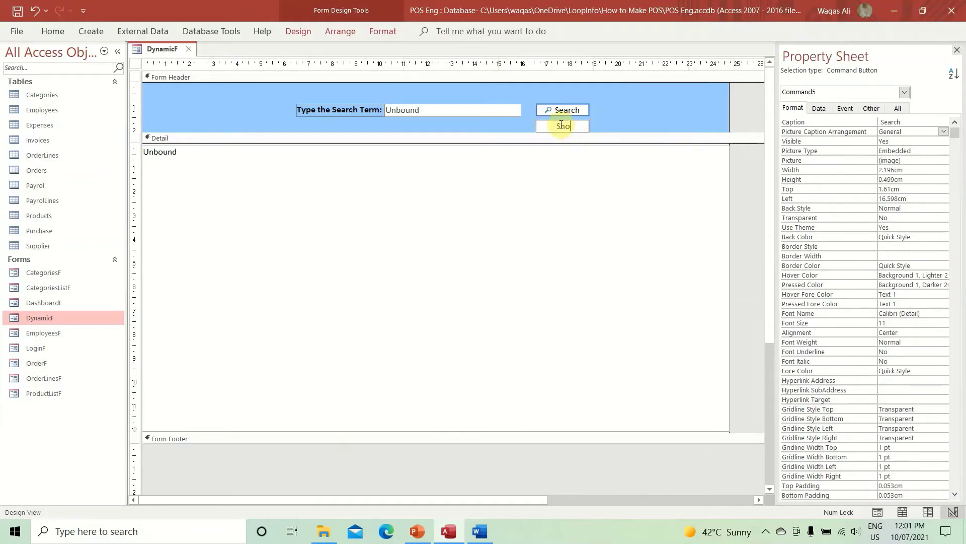
drag(560, 125, 626, 104)
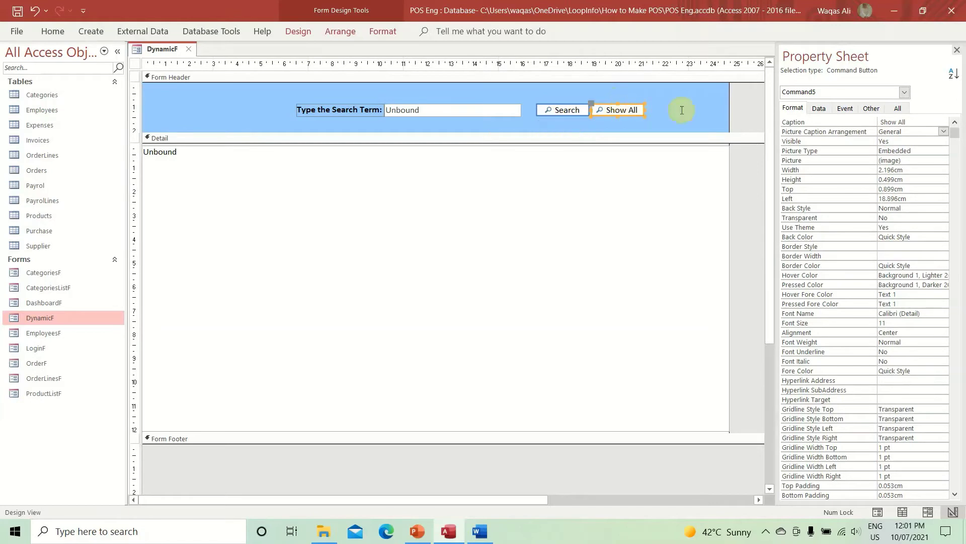
Name the Show All button btnShowAll
click(872, 109)
double_click(924, 121)
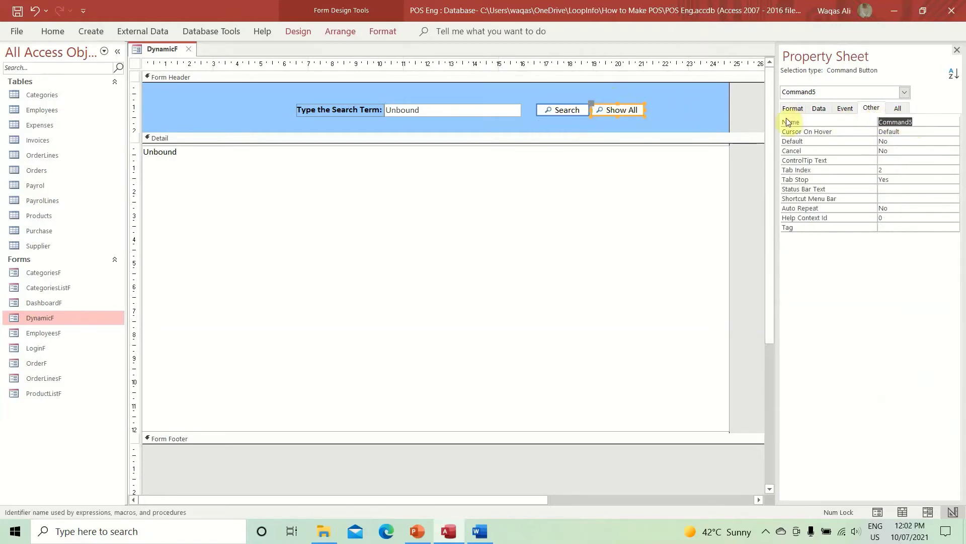
text(btnShowAll)
key(Return)
Set the height of the search label, text box and both header buttons to 0.6 cm
drag(665, 103, 171, 111)
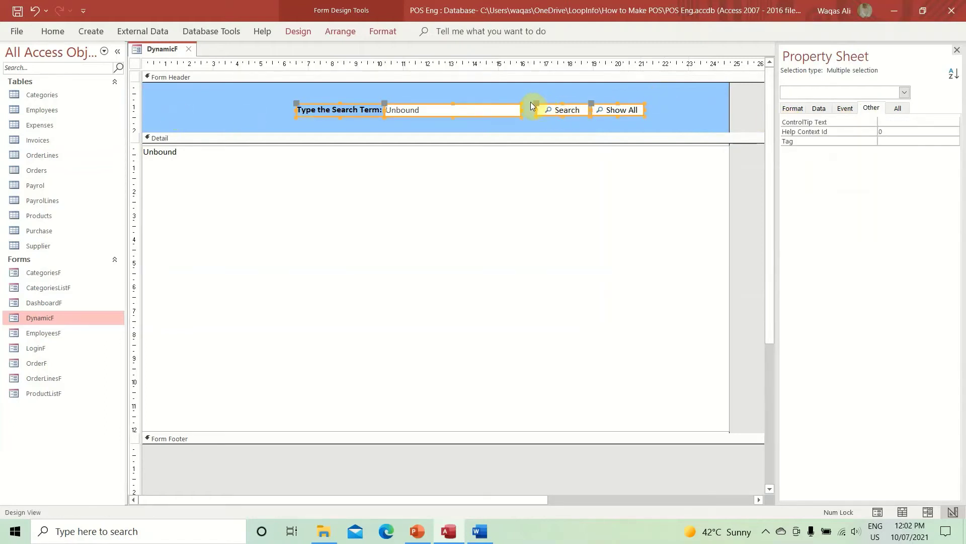
click(793, 108)
click(839, 147)
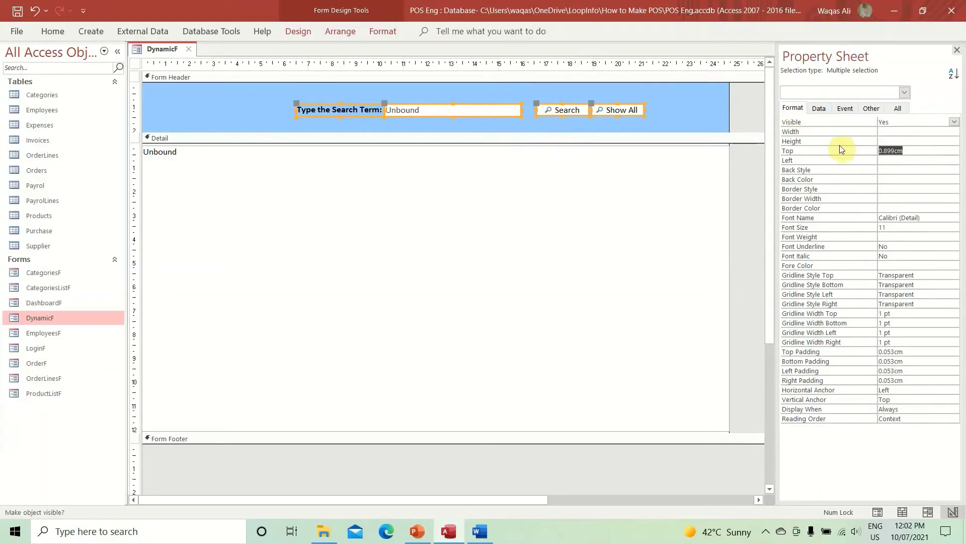
click(867, 139)
text(0.)
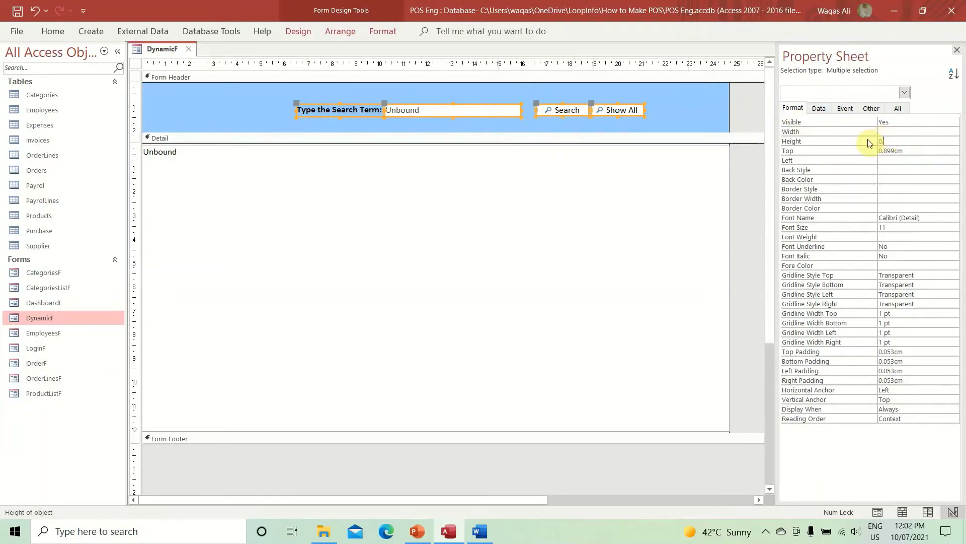
text(3)
key(Return)
click(868, 140)
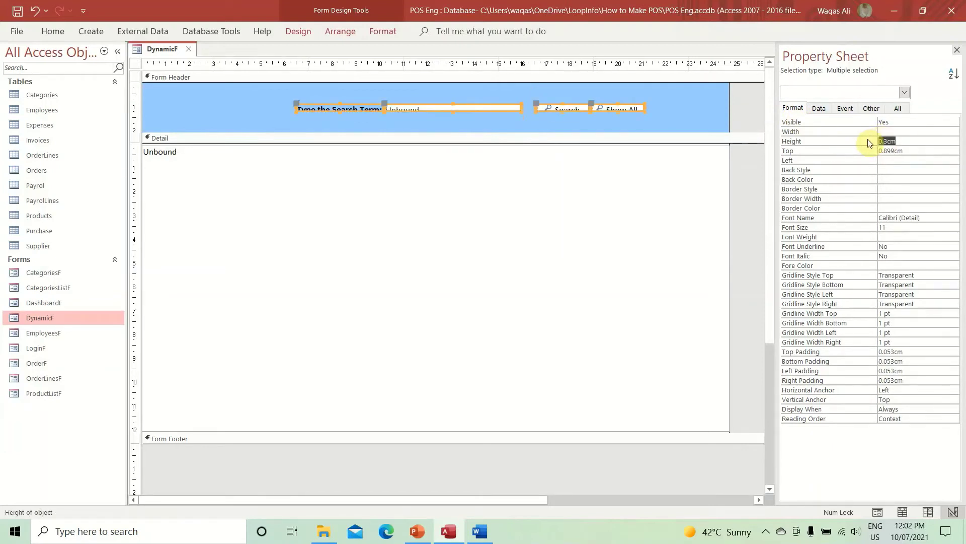
key(Return)
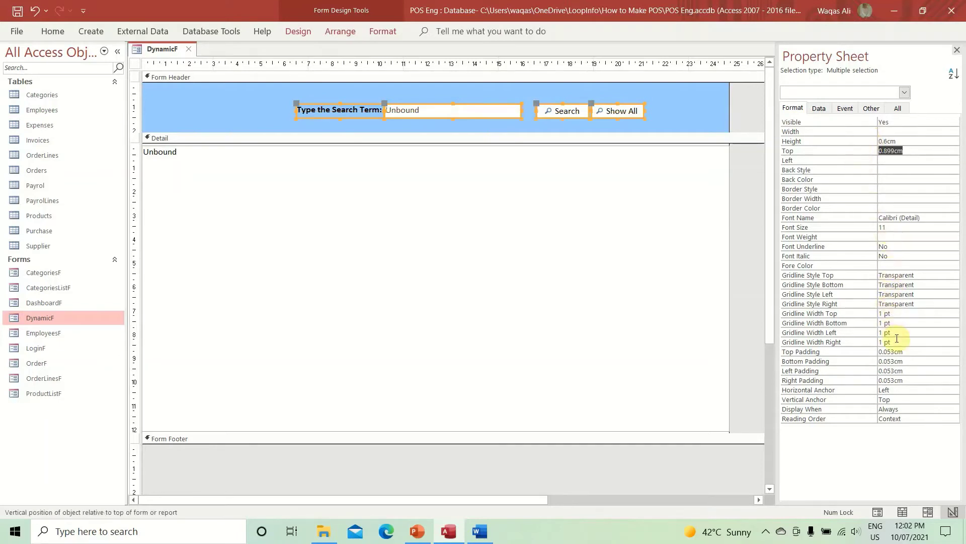
Set the top margin of the search label and its text box to 0.06 cm
drag(363, 94, 505, 124)
click(888, 380)
double_click(888, 380)
text(0.06)
key(Return)
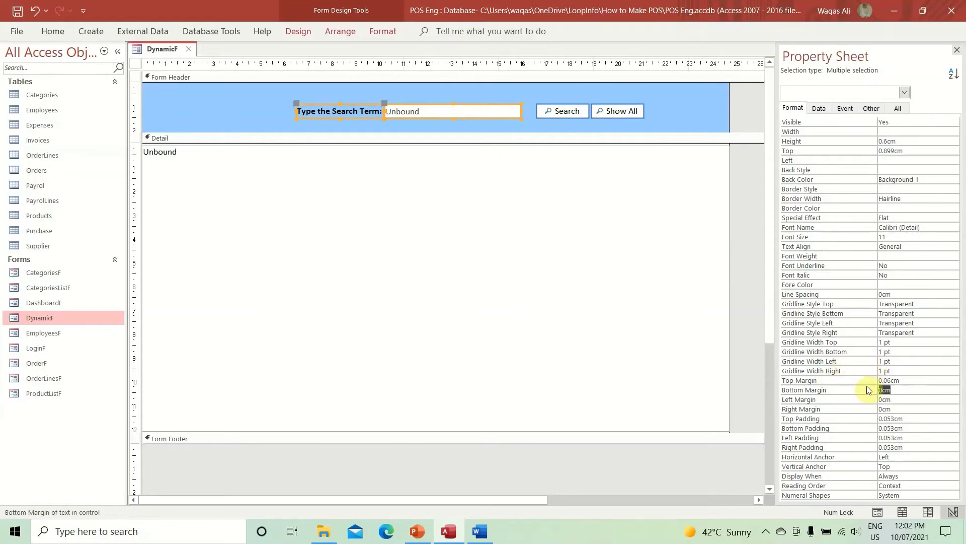
Set the top margin of the search label and its text box to 0.05 cm
double_click(898, 380)
text(0.05)
key(Return)
click(675, 117)
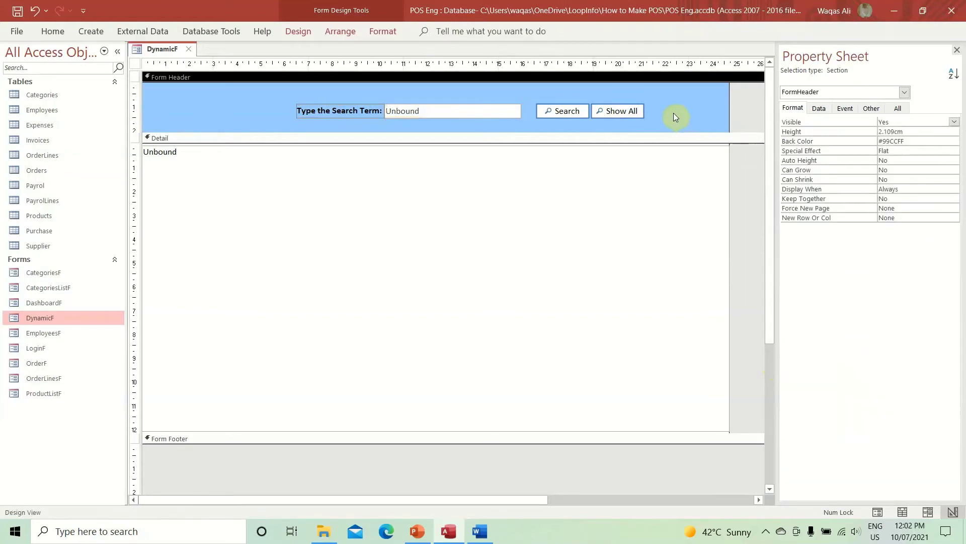
Move the Search and Show All buttons together closer to the search text box, keeping them in the same row
drag(670, 104, 538, 120)
key(Left)
key(Left)
key(Left)
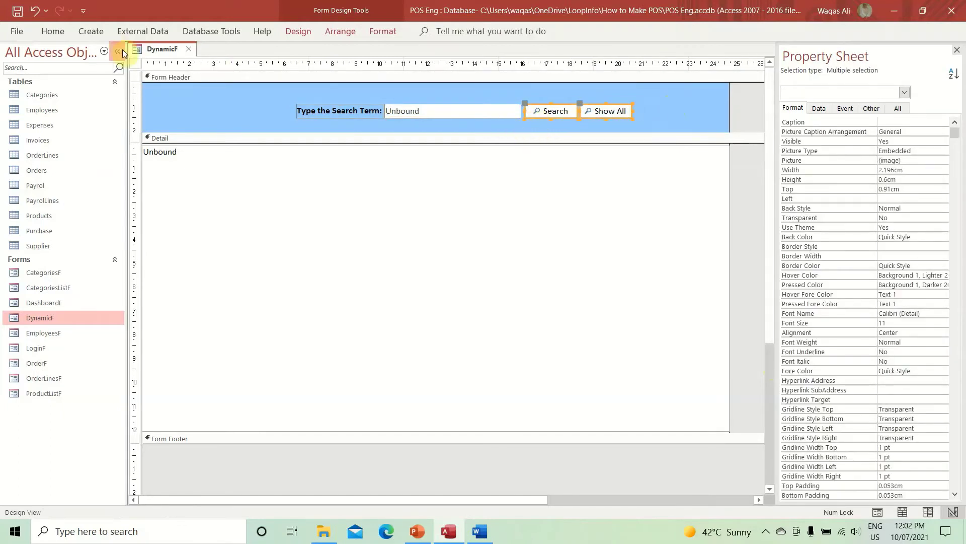
Preview the form in Form View, try sample text in the search box, and return to Design View
right_click(152, 49)
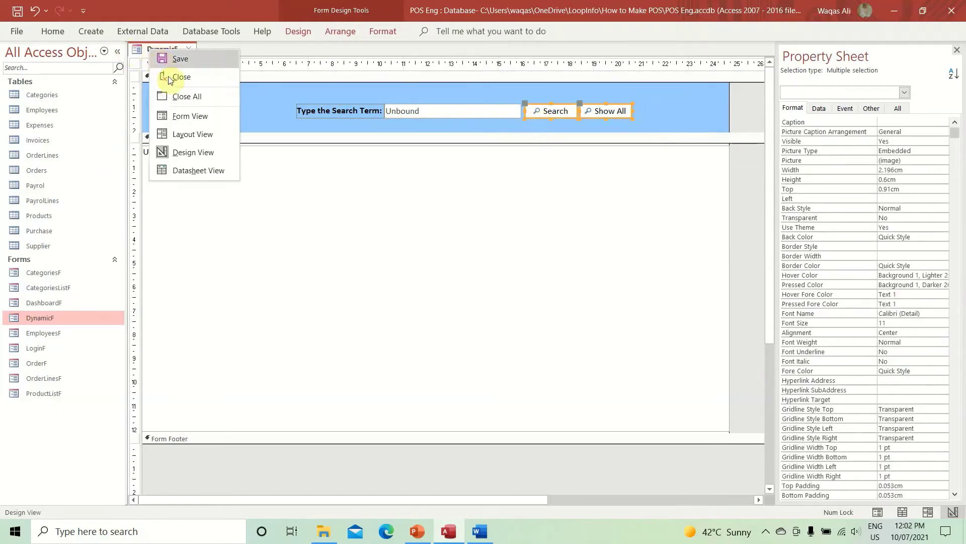
click(189, 116)
drag(472, 83, 457, 86)
click(456, 118)
text(asfdahs;daksjdghkasjbdwqkd)
key(Tab)
key(Tab)
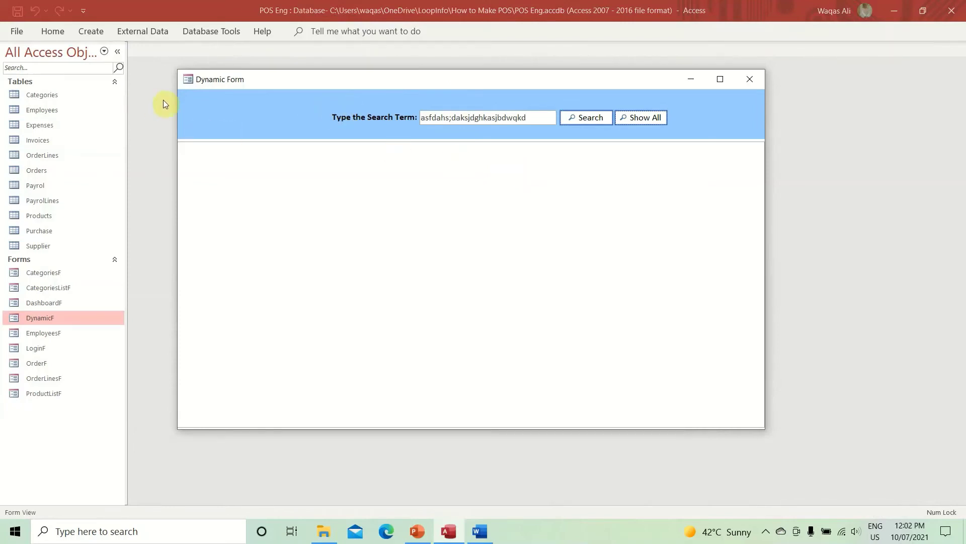
right_click(242, 116)
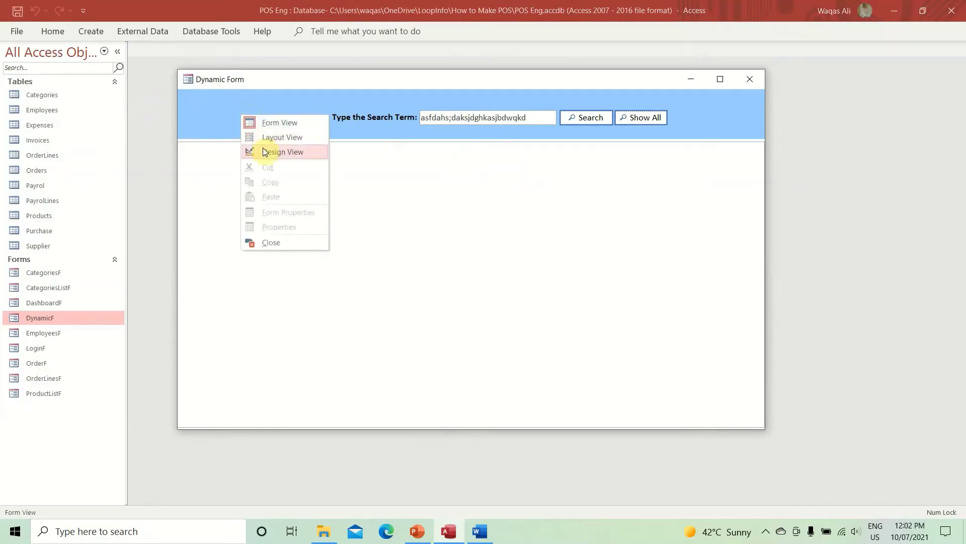
click(262, 147)
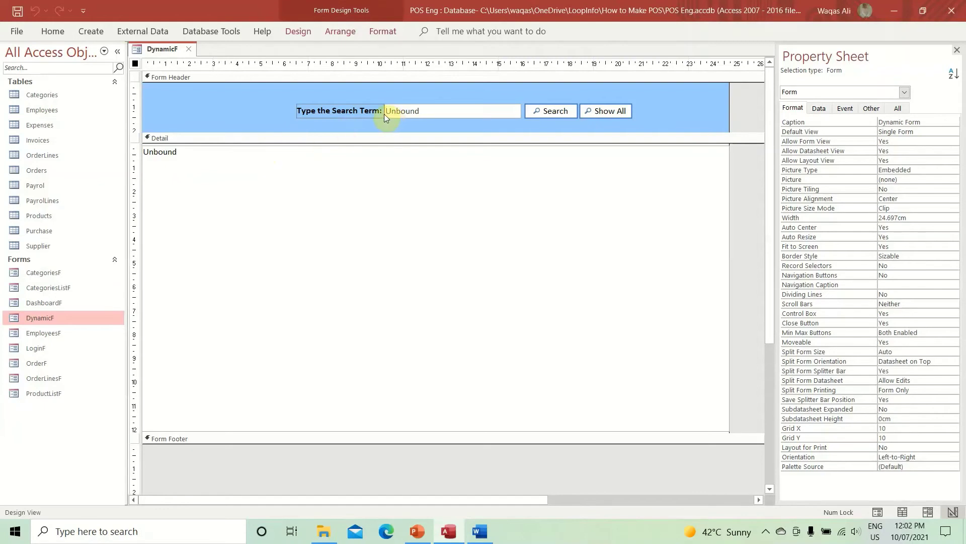
Shift the search row slightly left and place a copy of the Show All button at the header's left edge in that row
drag(260, 114, 609, 114)
click(192, 114)
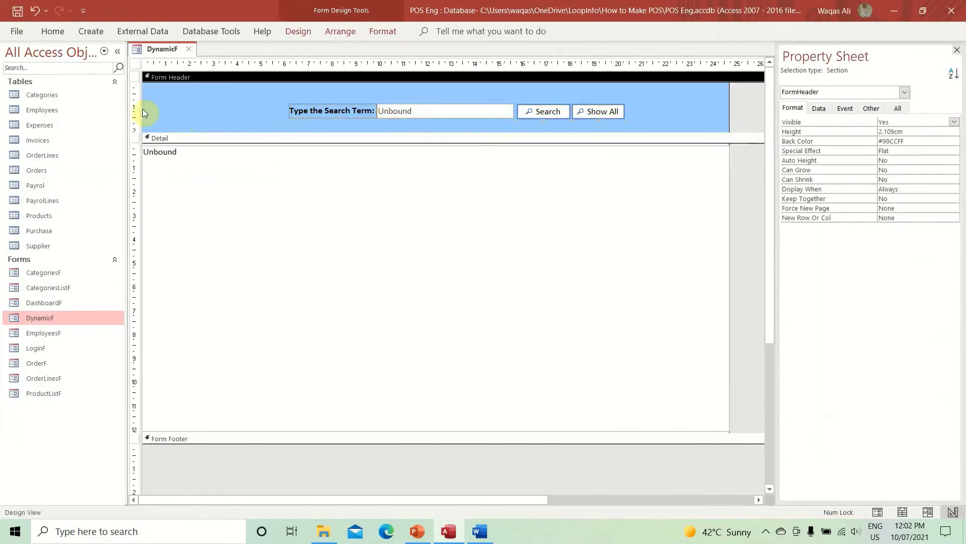
click(615, 113)
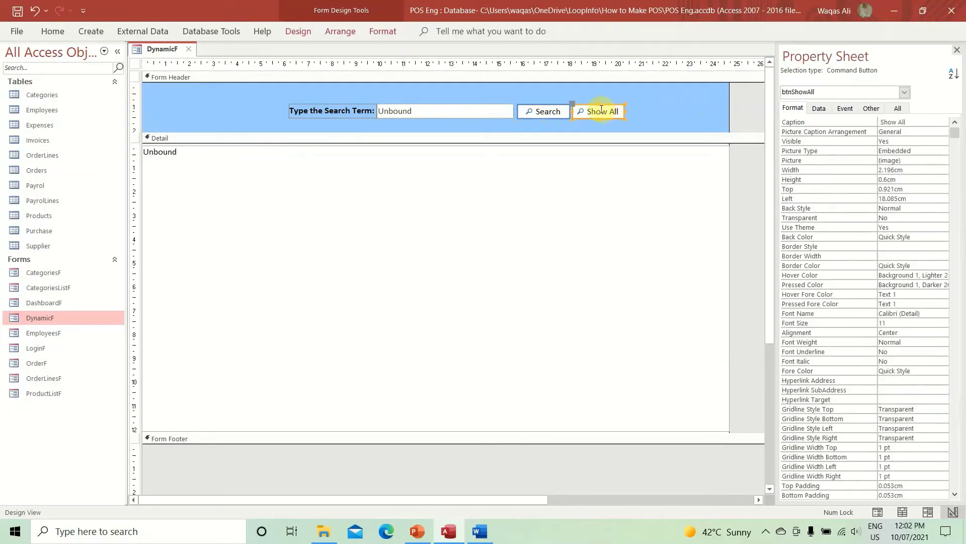
key(ctrl+c)
key(ctrl+v)
drag(609, 125, 265, 104)
key(Left)
key(Left)
key(Left)
key(Left)
key(Left)
key(Left)
key(Left)
key(Left)
key(Left)
key(Left)
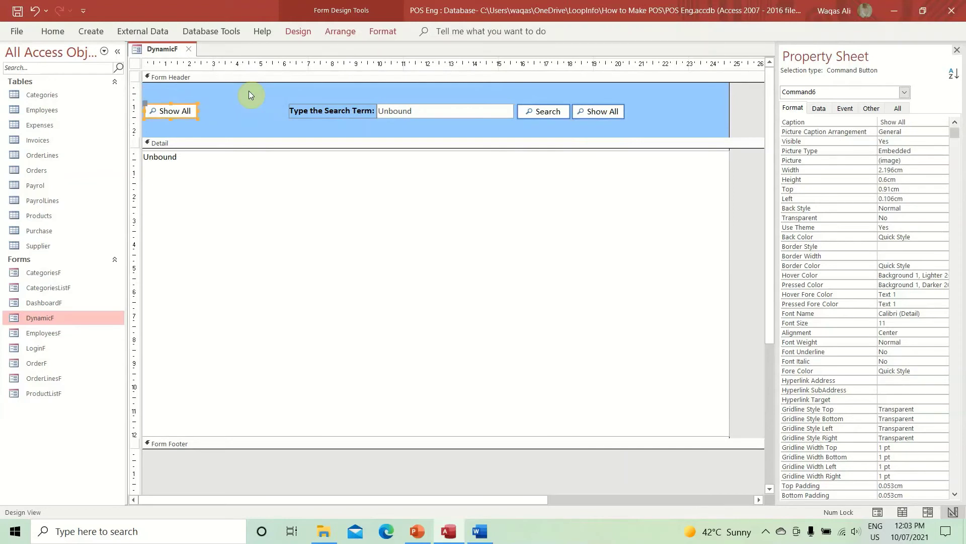
Widen the copied button to about 3.3 cm and caption it "Create"
drag(198, 110, 168, 110)
click(184, 110)
text(Create)
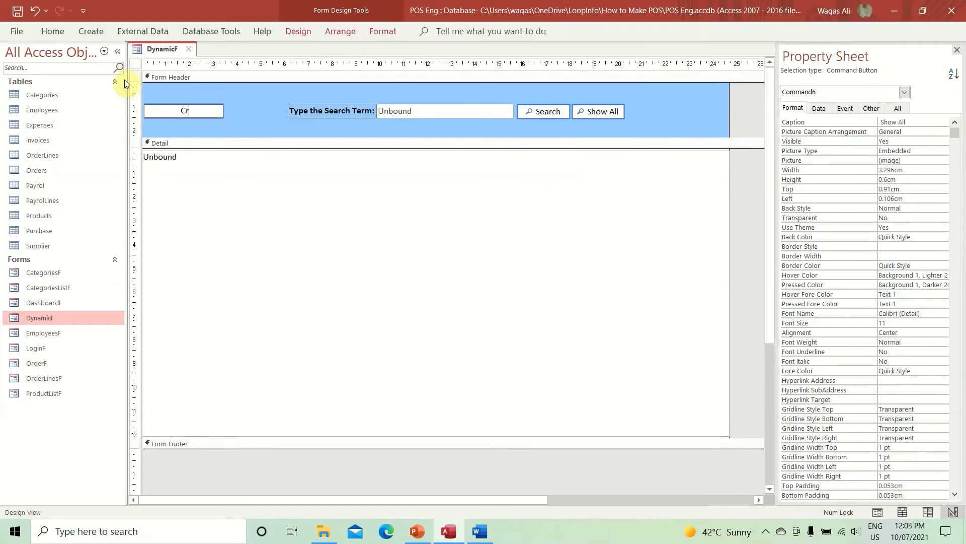
key(Return)
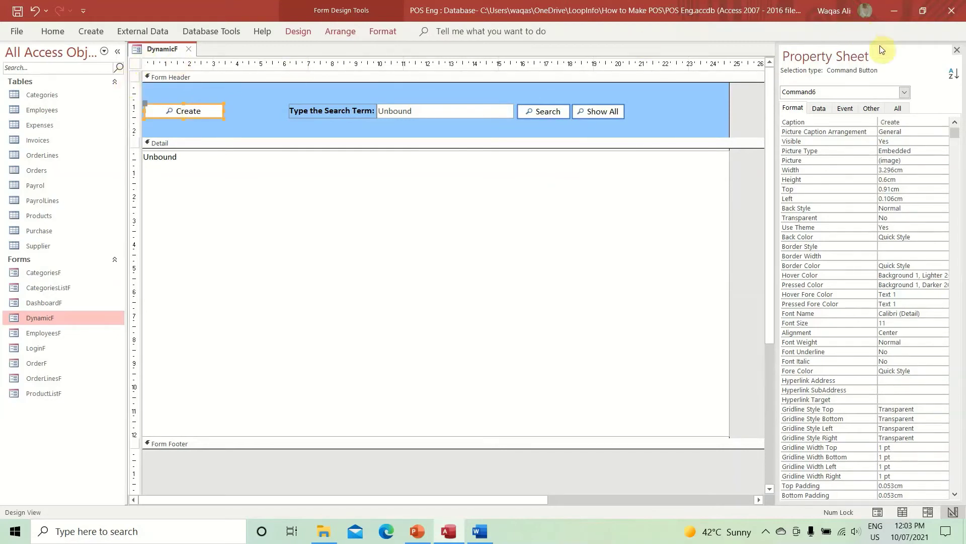
Name the Create button btnCreate
click(883, 112)
double_click(912, 122)
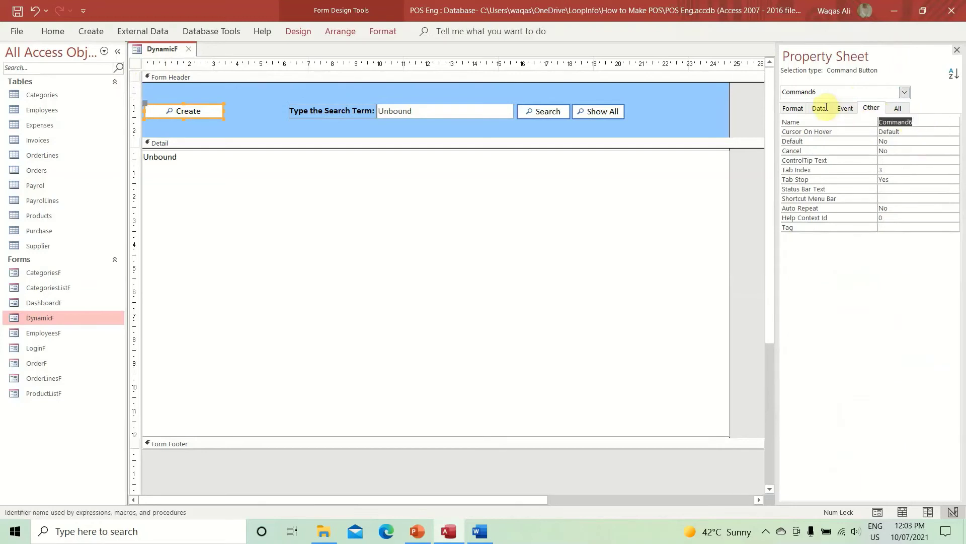
text(btn)
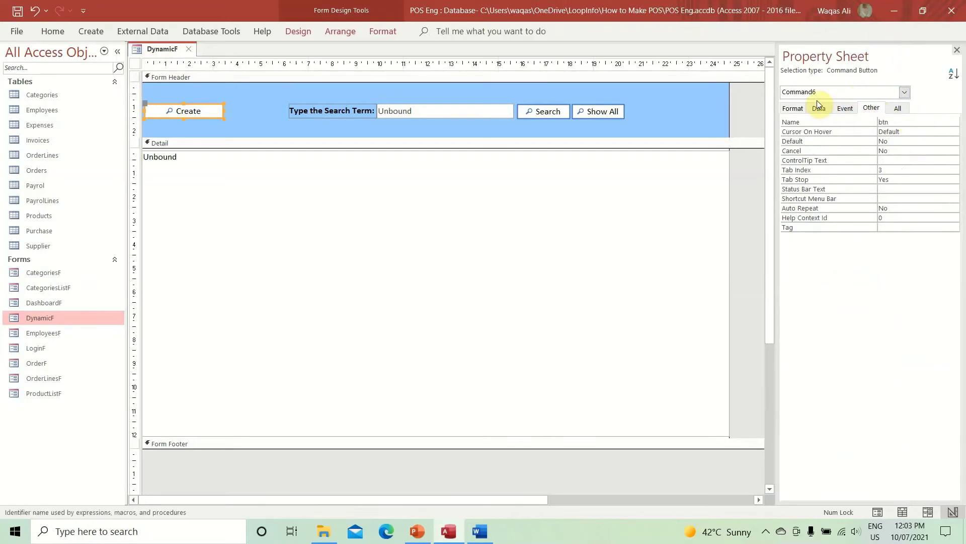
key(Return)
Change the Create button's picture to the built-in Append Query icon
click(796, 110)
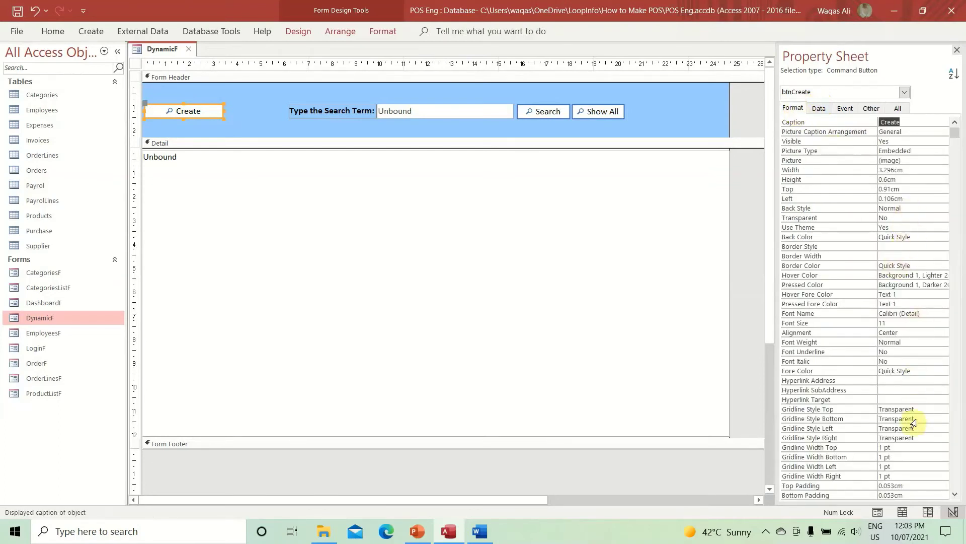
click(909, 160)
click(943, 161)
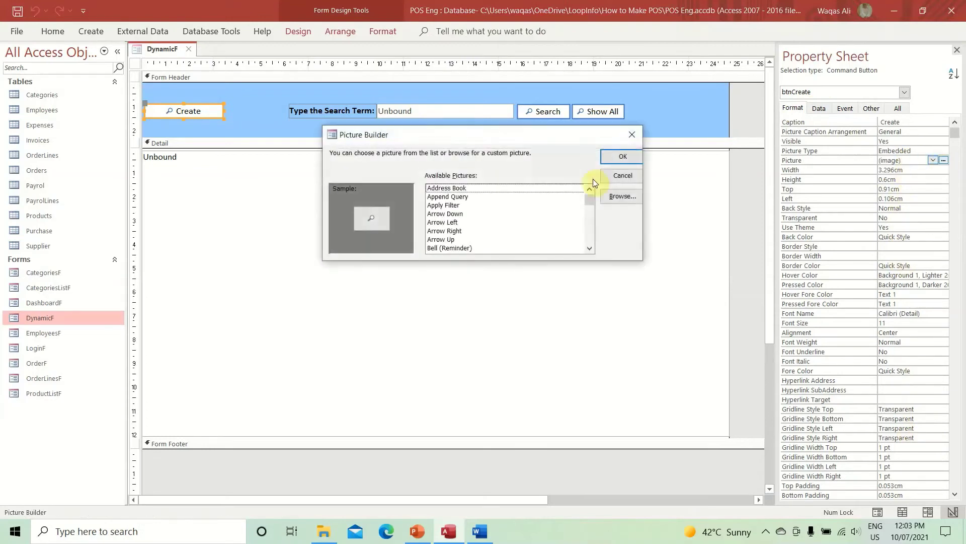
click(533, 206)
double_click(533, 197)
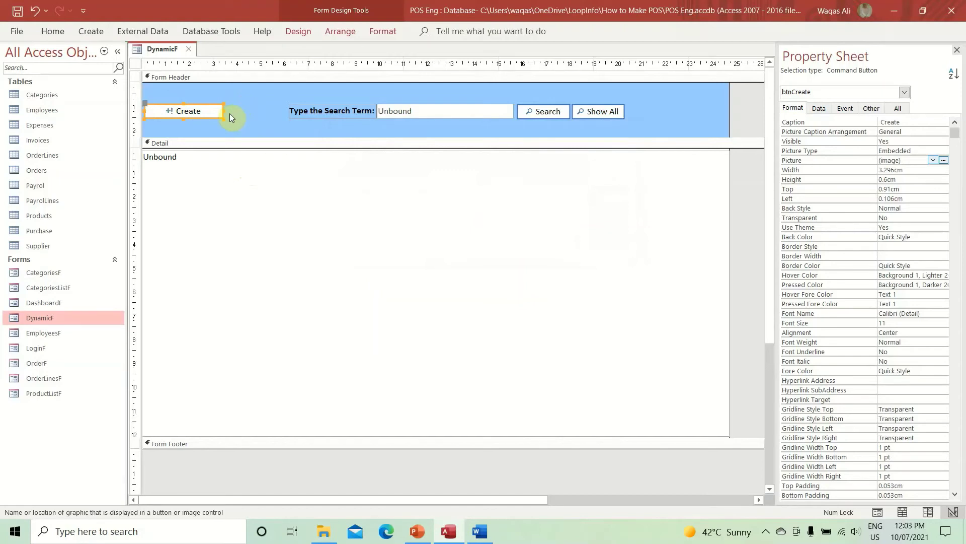
scroll(886, 352, down, 2)
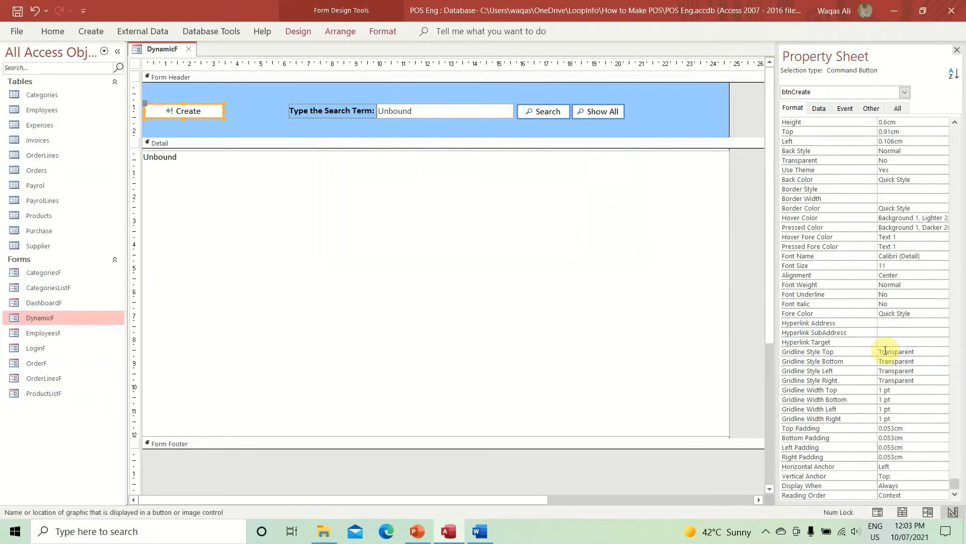
scroll(885, 351, up, 2)
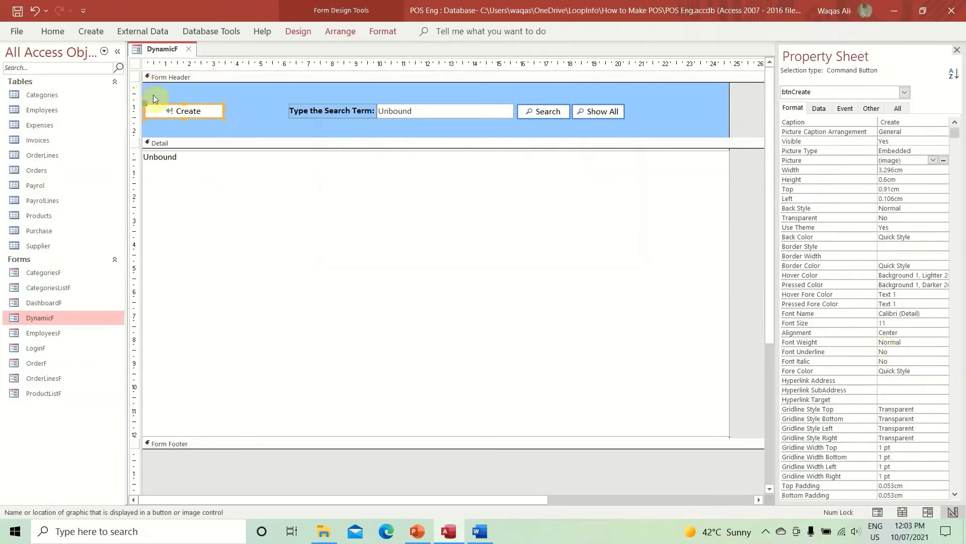
Duplicate the search label and text box below the originals and caption the copied label "Now Viewing:"
drag(259, 101, 447, 128)
key(ctrl+c)
key(ctrl+v)
click(370, 130)
click(370, 130)
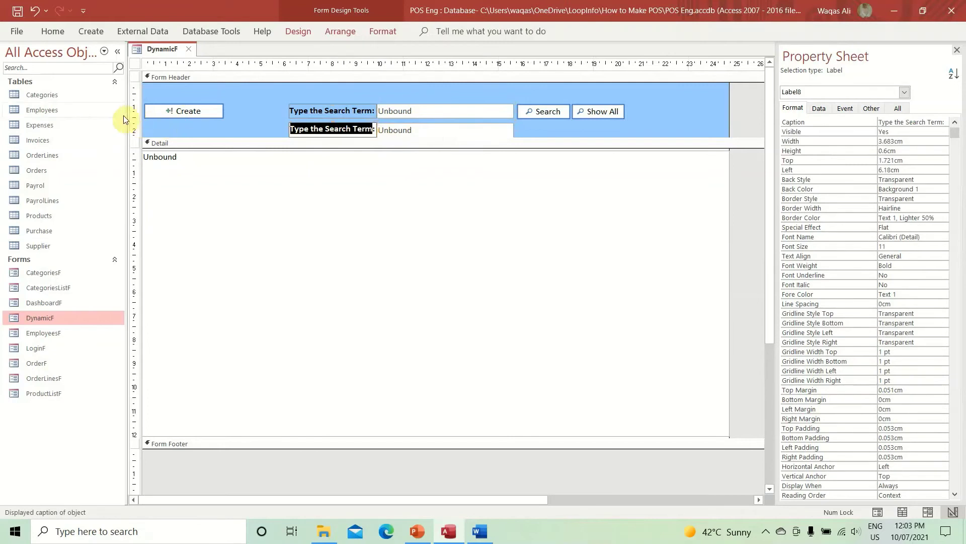
text(Now: Viewin)
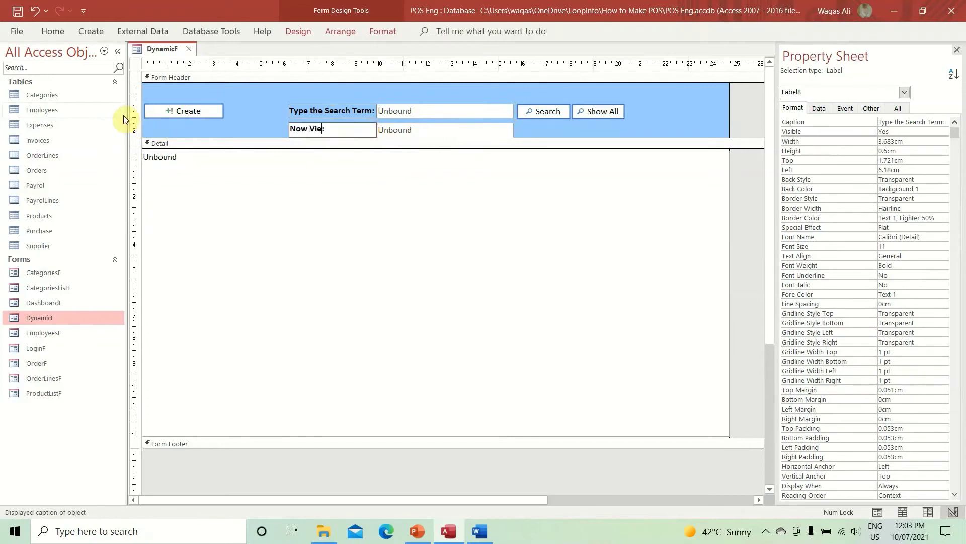
text(g)
key(Return)
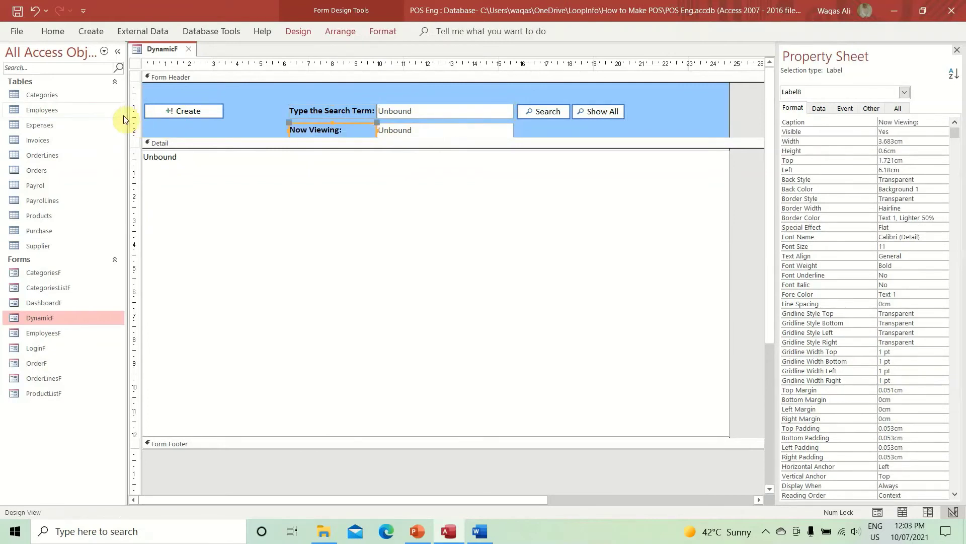
Narrow the "Now Viewing:" label to about 2.35 cm and move it with its text box to the header's upper-left corner
drag(288, 130, 321, 129)
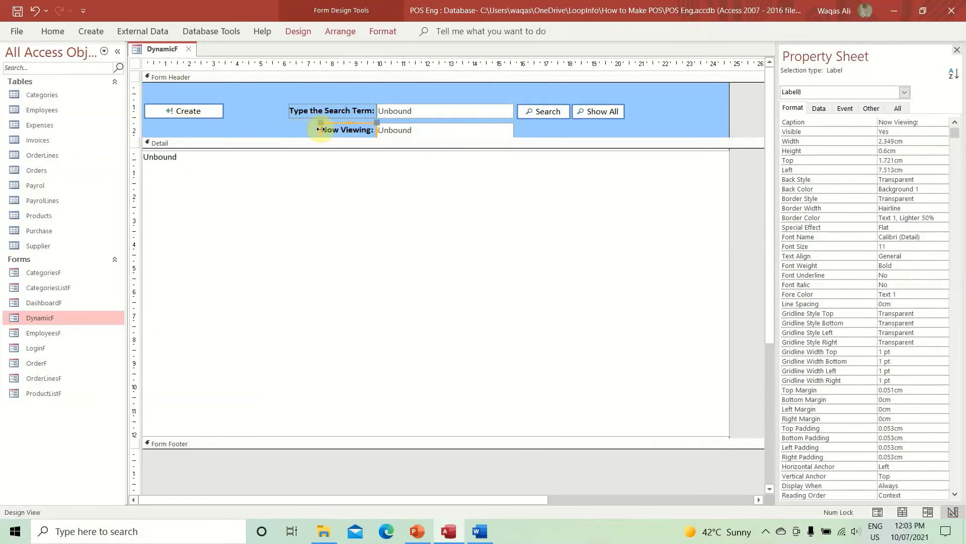
click(470, 136)
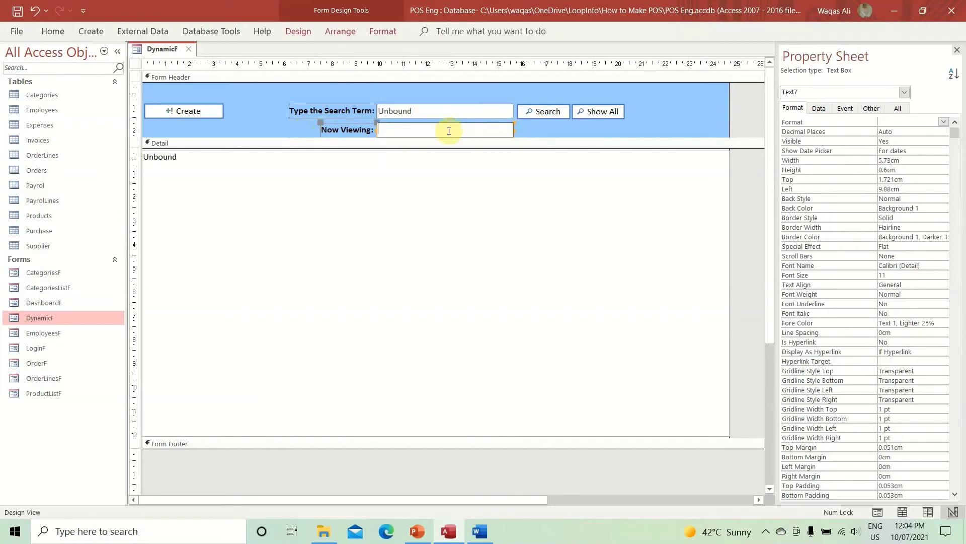
click(525, 133)
click(510, 129)
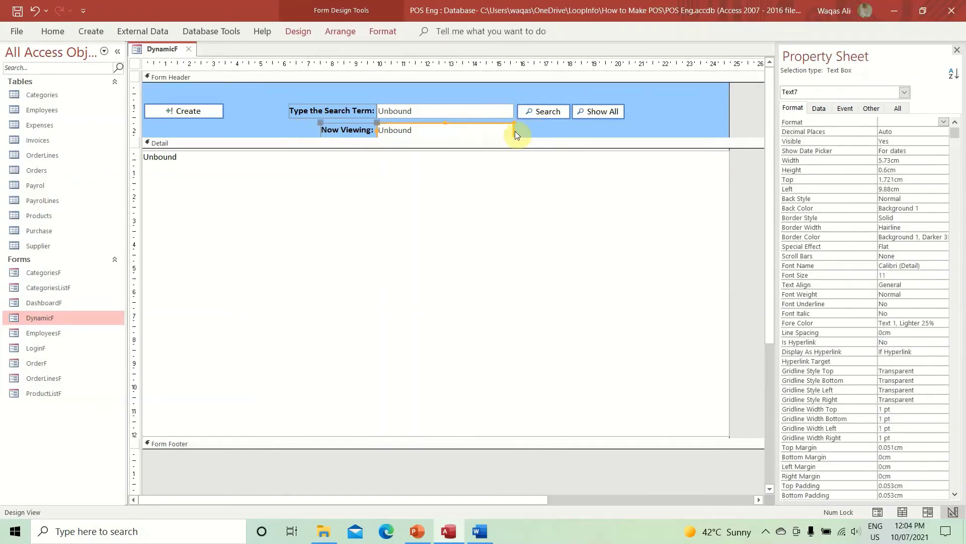
drag(514, 131, 178, 87)
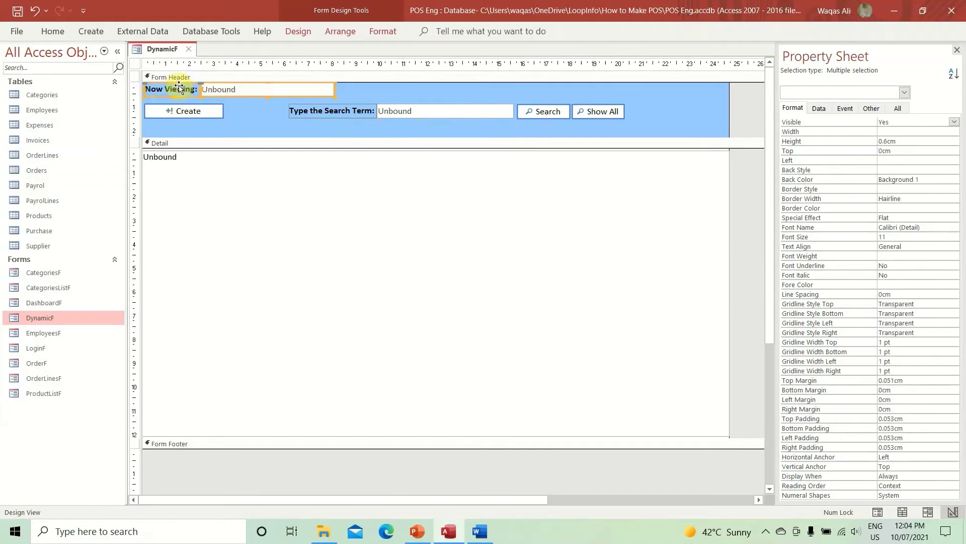
Give the "Now Viewing:" label and its text box a transparent fill and a transparent outline
click(385, 30)
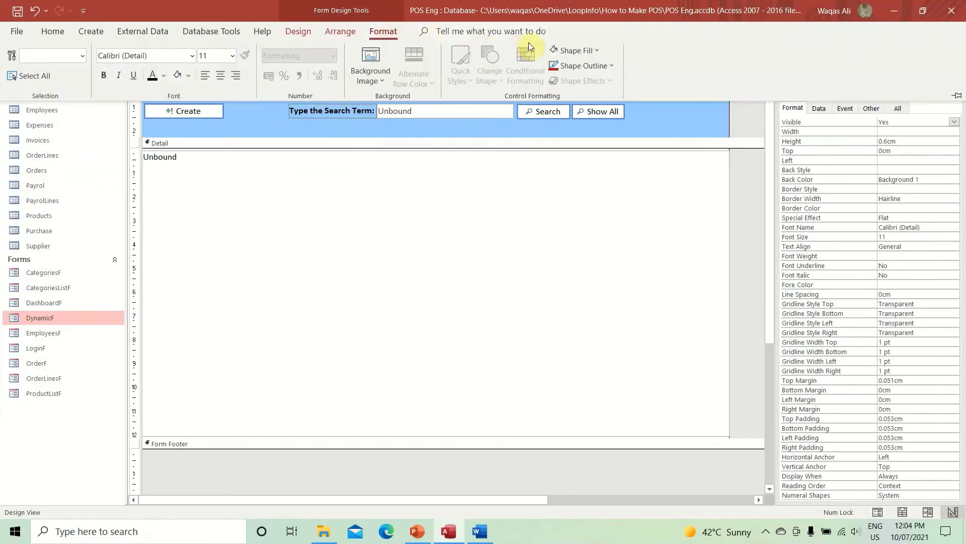
click(594, 47)
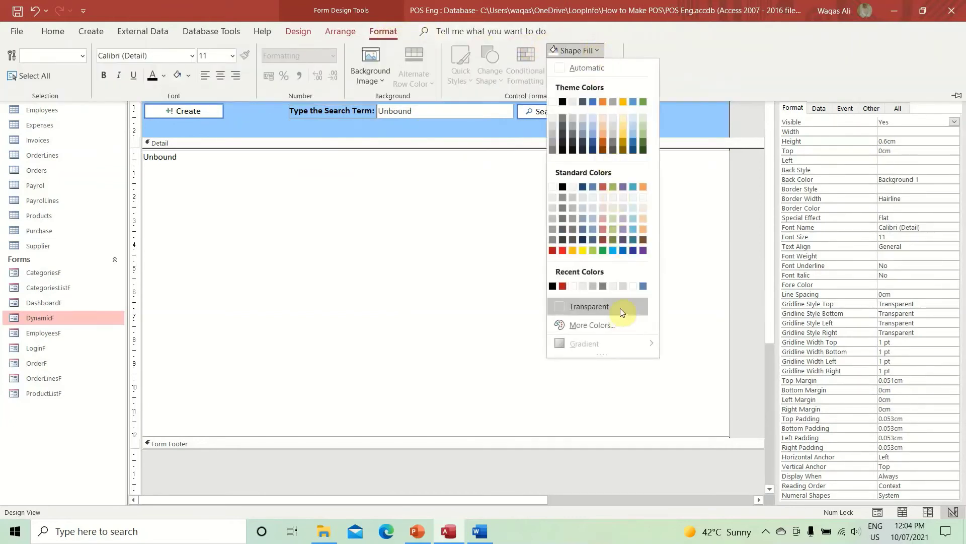
click(620, 307)
click(592, 62)
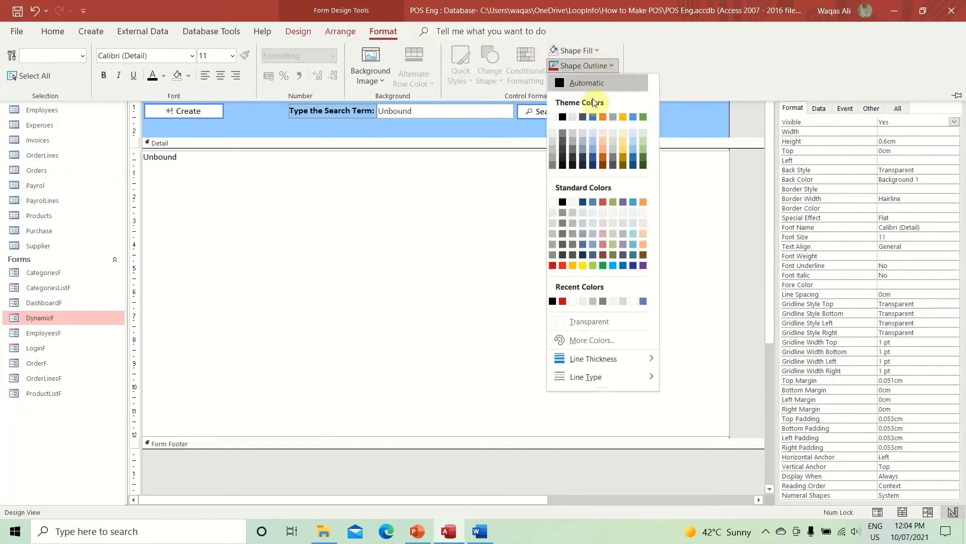
click(600, 323)
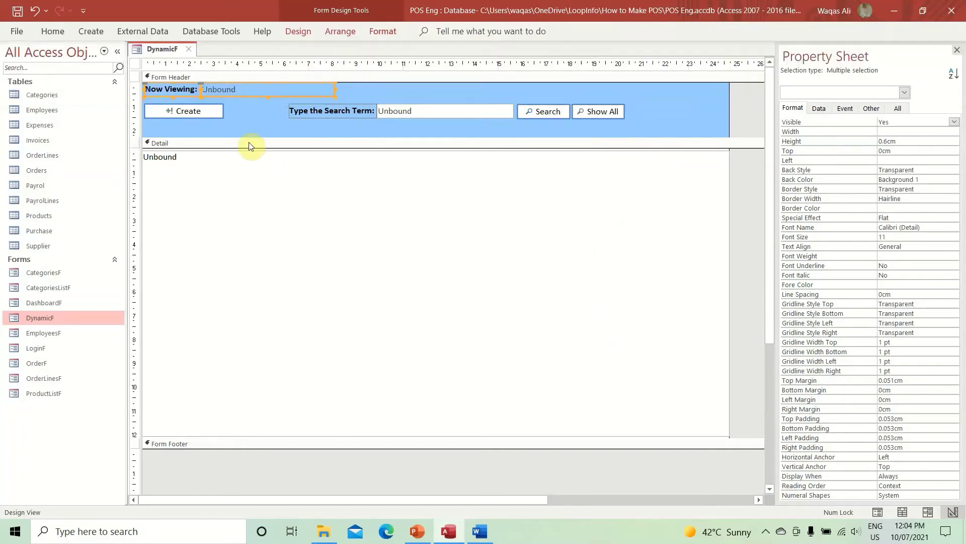
Set the font colour of the "Now Viewing:" text box to Text 1
click(305, 78)
click(293, 90)
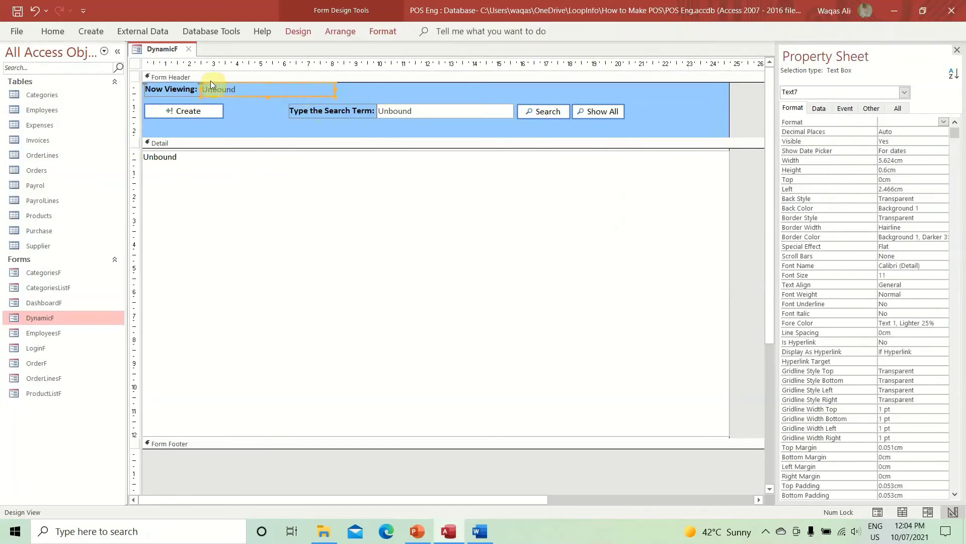
click(52, 31)
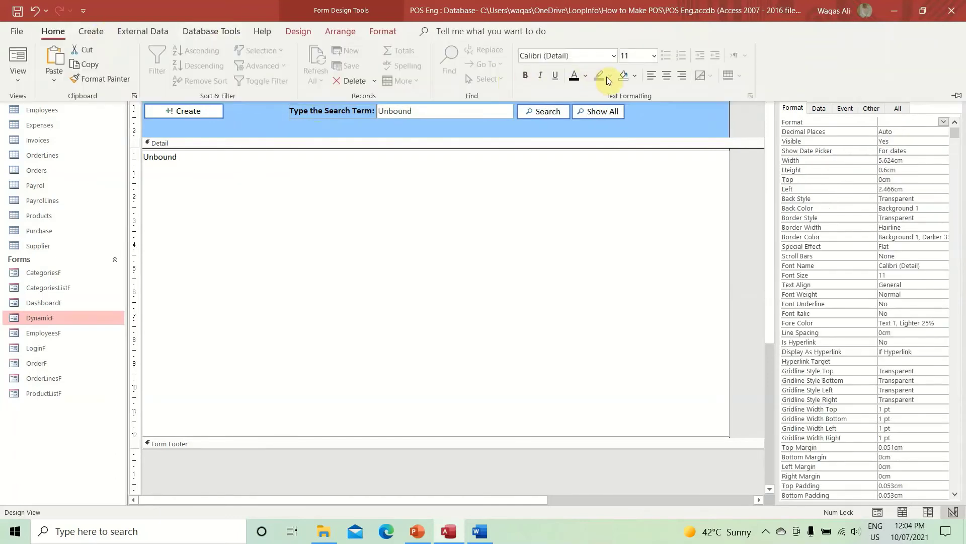
click(585, 76)
click(587, 129)
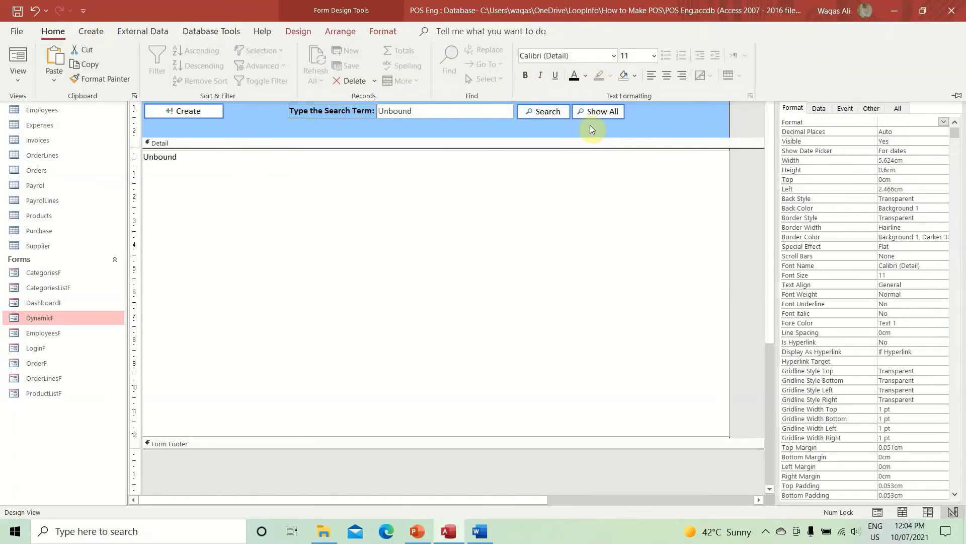
Set the "Now Viewing:" text box's Enabled property to No and Locked to Yes
click(820, 108)
double_click(923, 188)
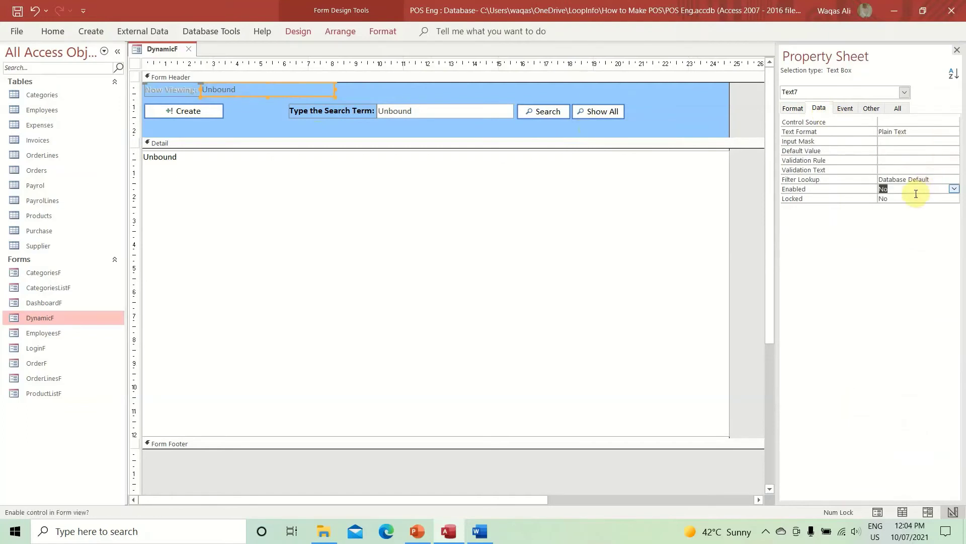
double_click(902, 199)
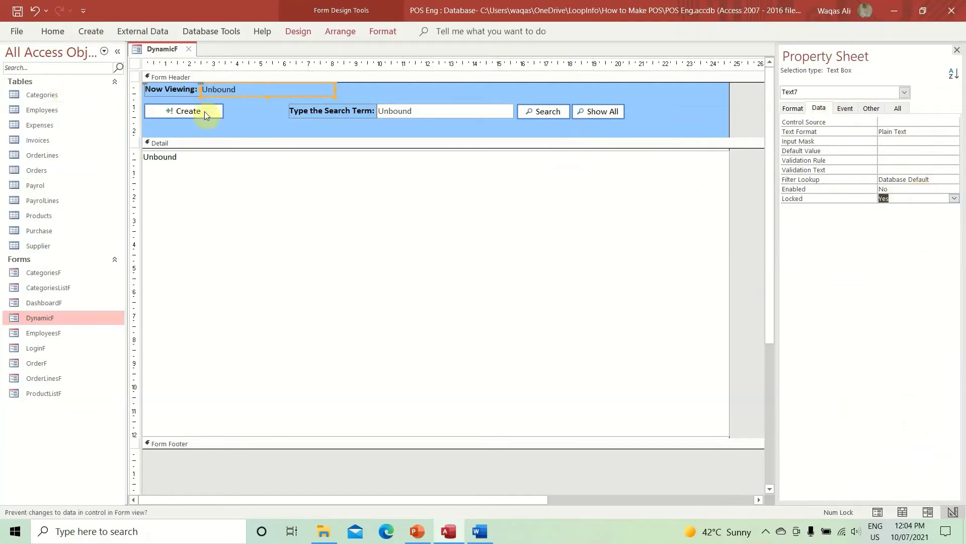
Move the row with the Create button and search controls slightly down, and reduce the form header's height to fit closely beneath it
drag(680, 118, 108, 107)
key(Down)
key(Down)
click(681, 122)
drag(681, 135, 681, 129)
Open DynamicF in Form view, move its window, and clear the test text from the search term box
right_click(150, 49)
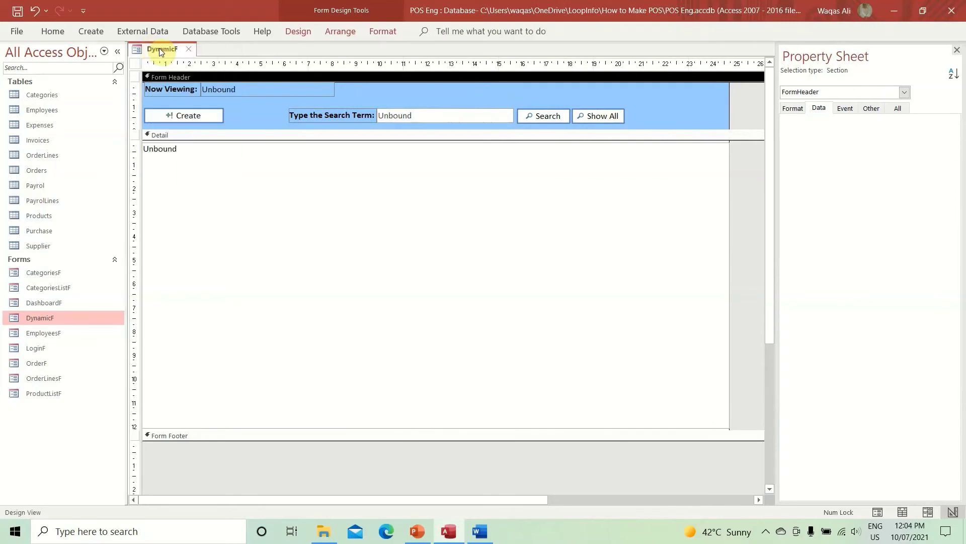
click(209, 112)
drag(363, 72, 453, 93)
drag(579, 131, 349, 125)
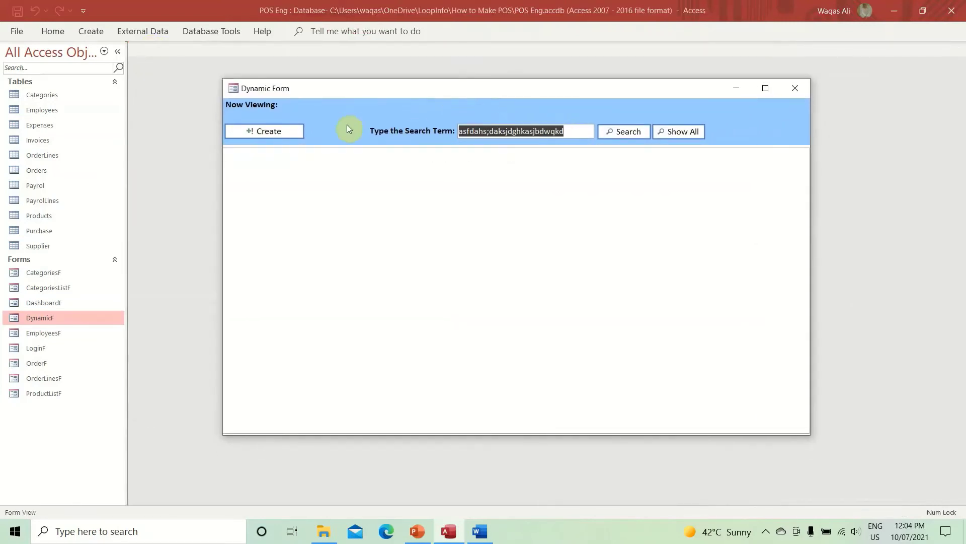
key(BackSpace)
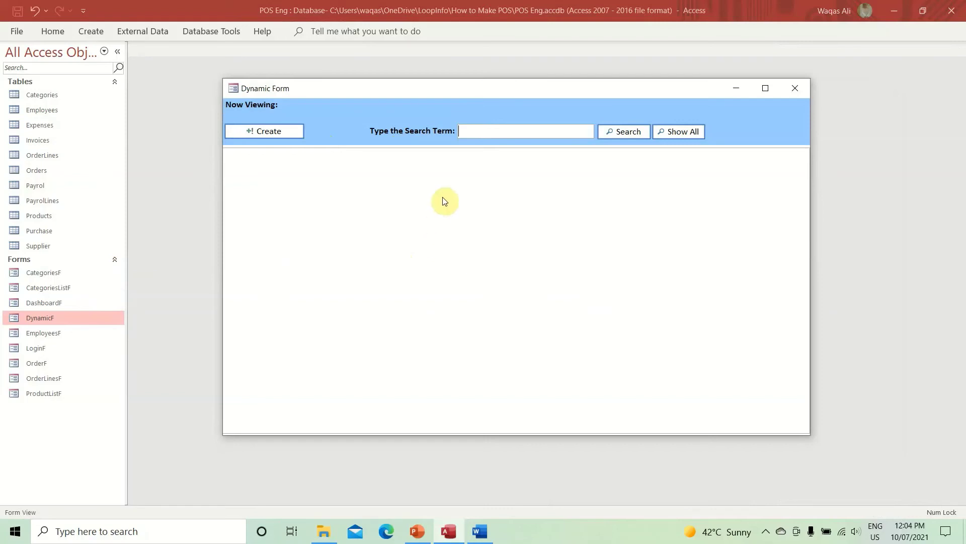
Return DynamicF to Design view and inspect the form's Pop Up and Modal properties
right_click(485, 93)
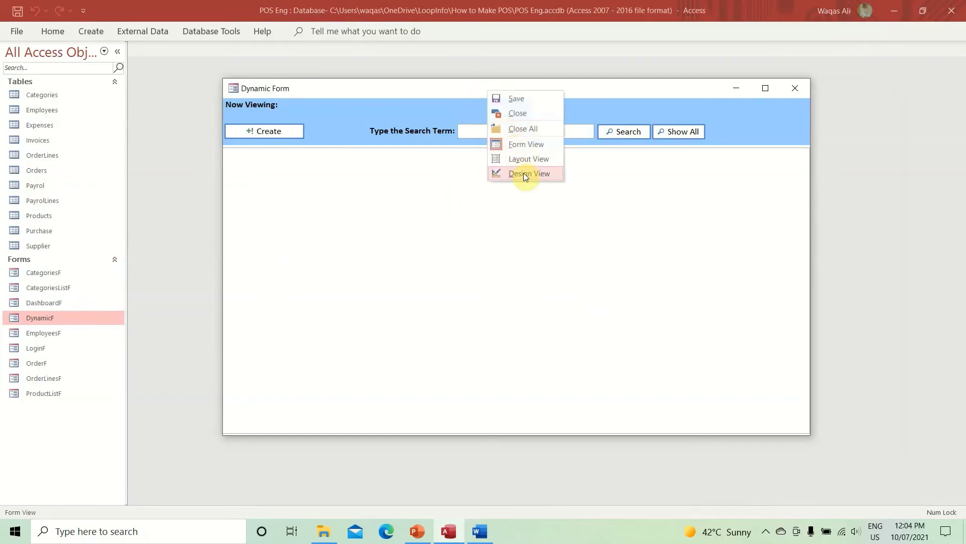
click(526, 173)
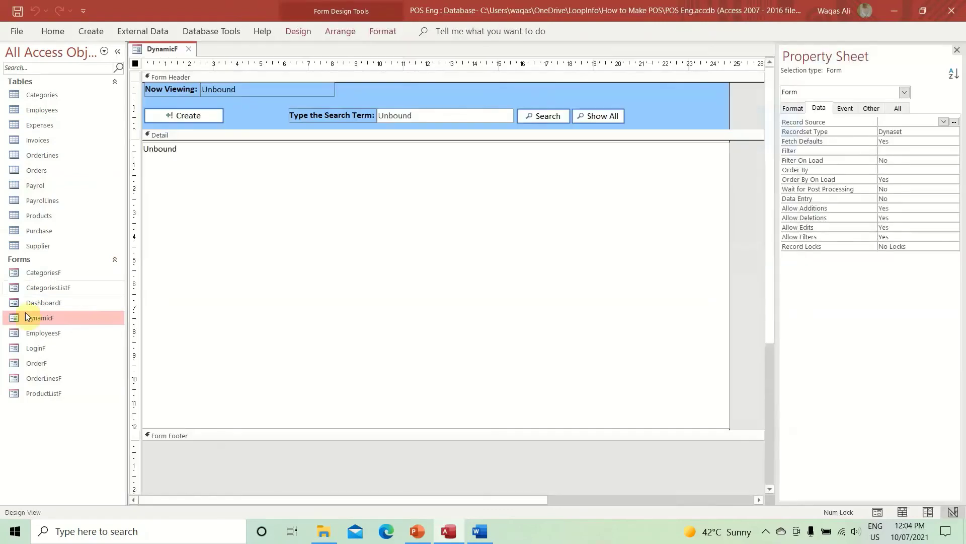
click(870, 110)
click(891, 123)
click(885, 132)
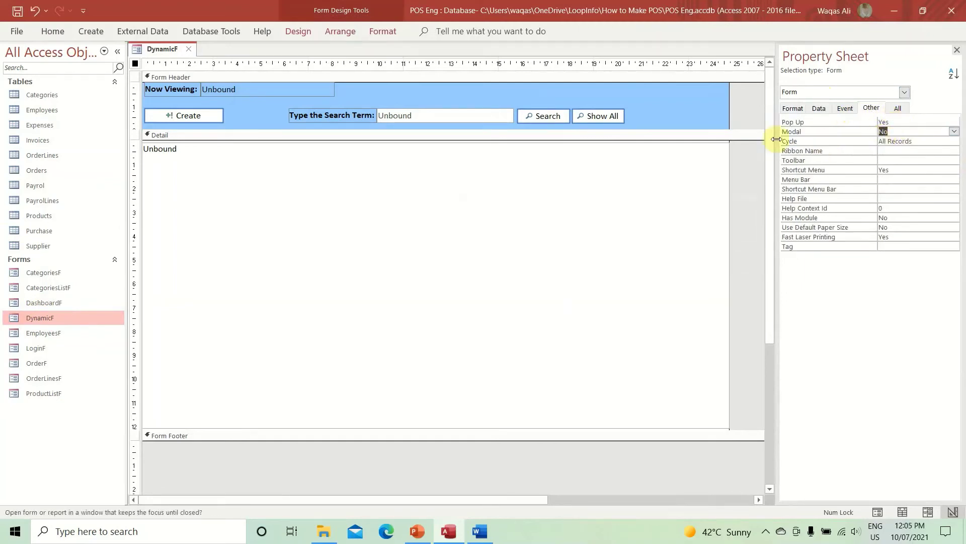
Show DynamicF in Form view again
right_click(151, 46)
key(Escape)
right_click(160, 46)
click(203, 112)
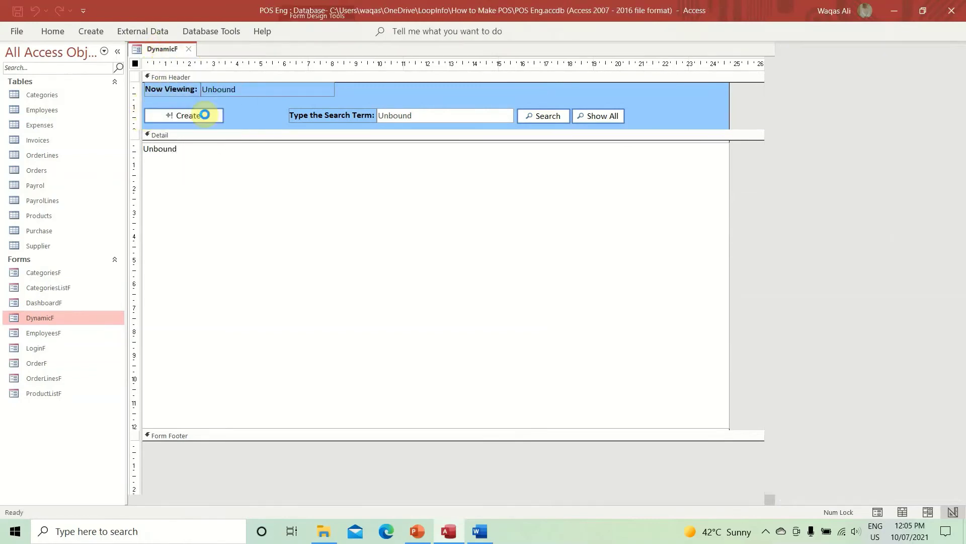
Open DashboardF while the dynamic form stays open, and try its List of Available Products button
click(43, 303)
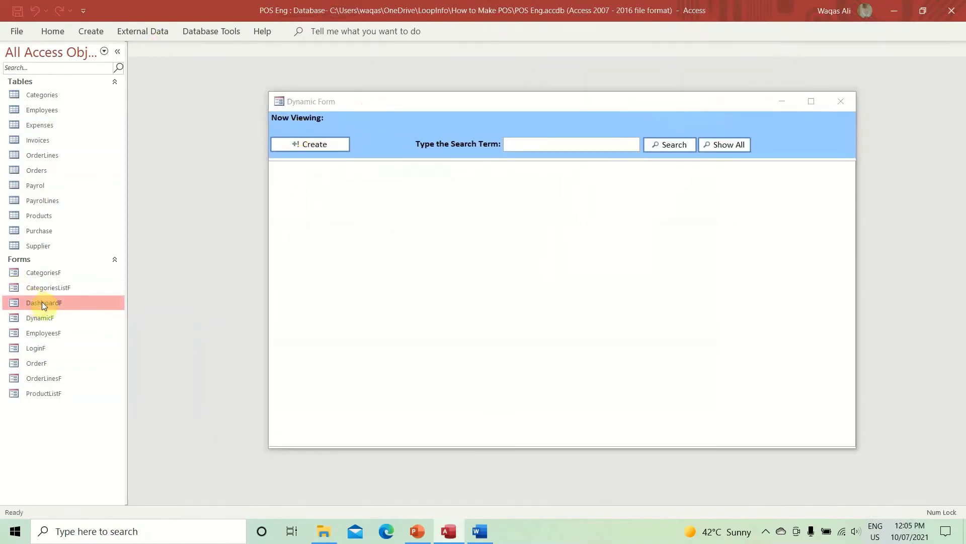
double_click(57, 303)
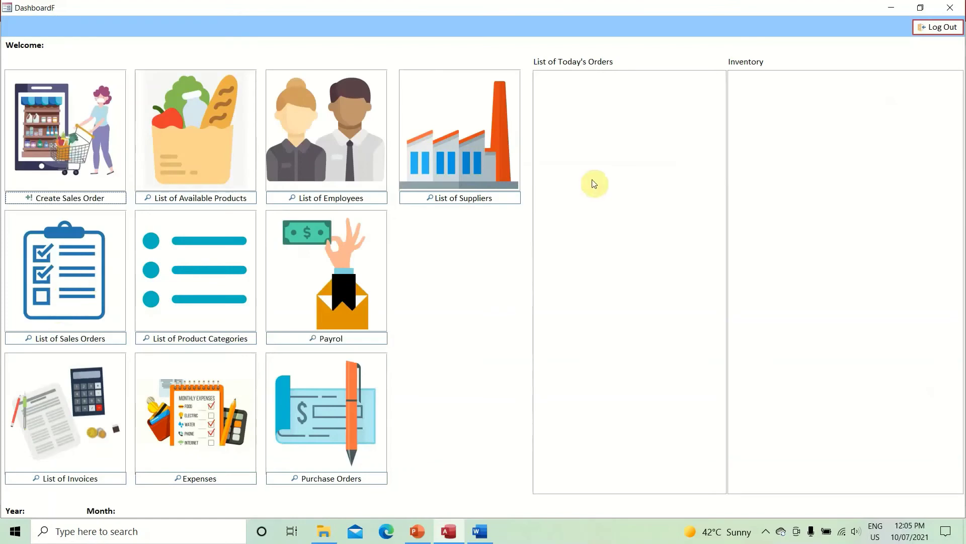
key(alt+Tab)
key(alt+Tab)
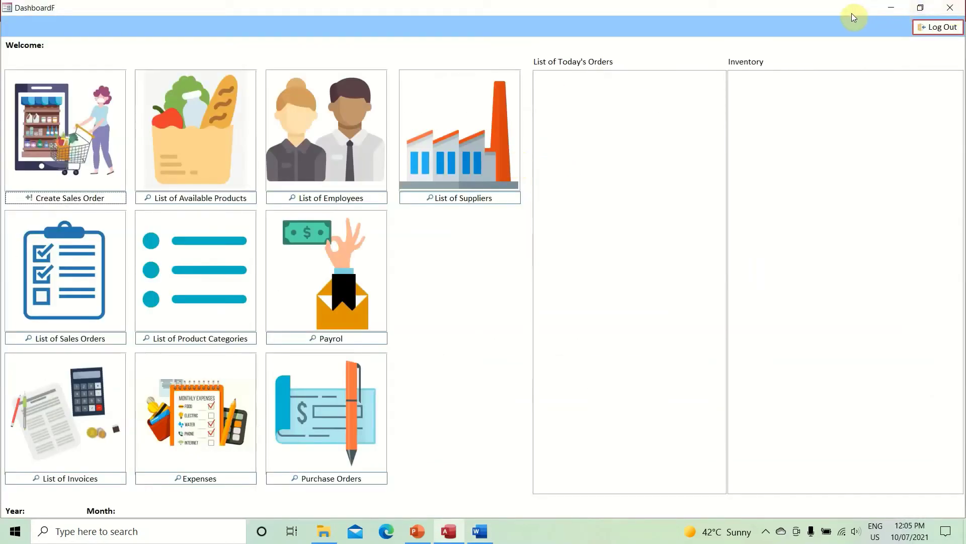
click(175, 203)
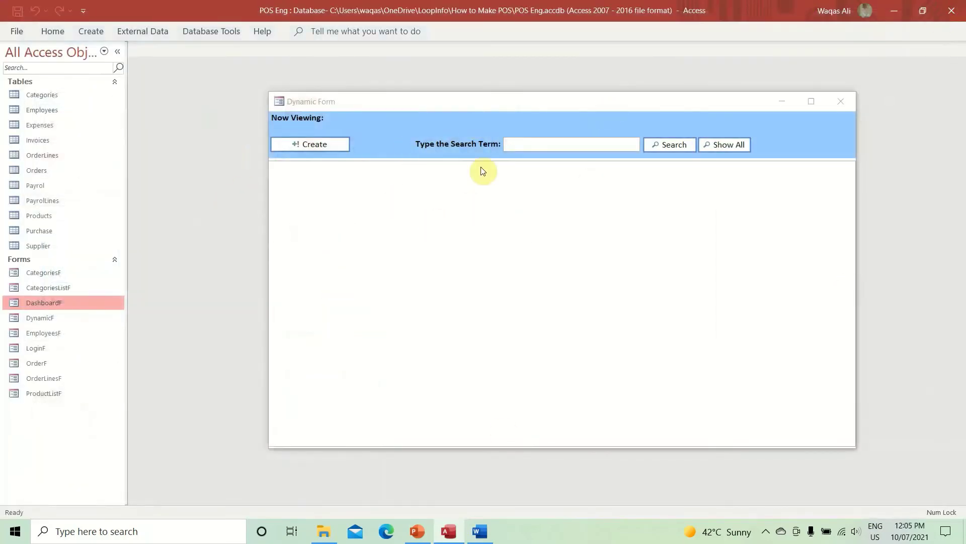
Select the first row of the dynamic form's list and enter "product name" as the search term
drag(525, 108, 474, 101)
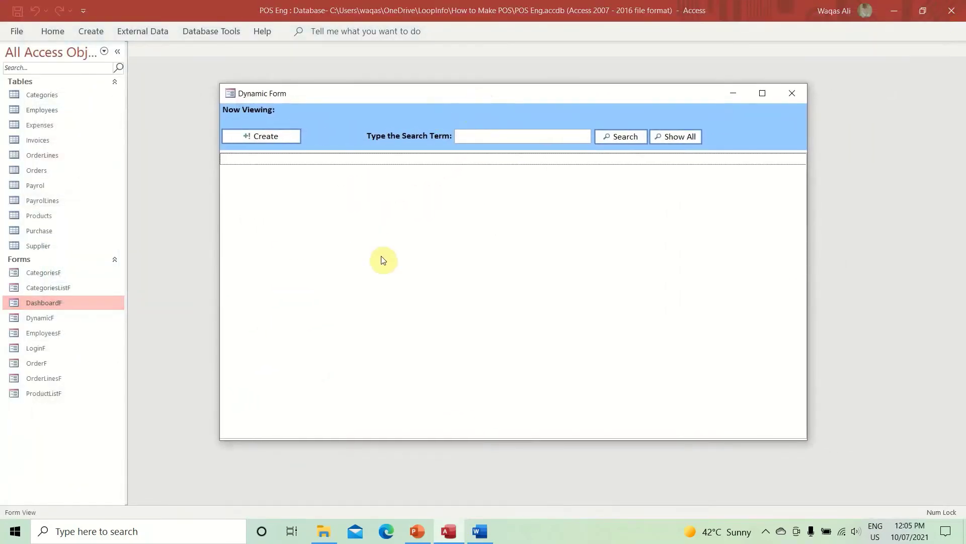
click(343, 164)
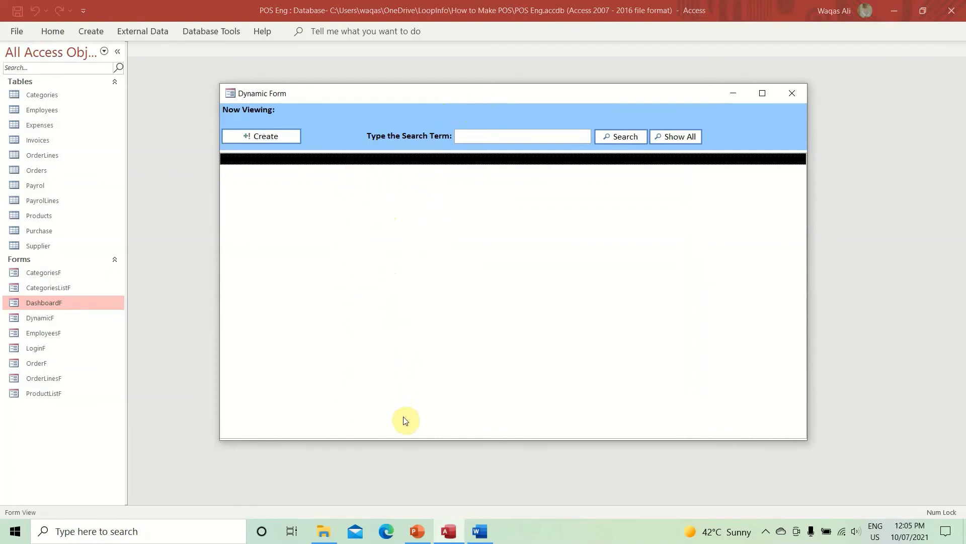
click(507, 134)
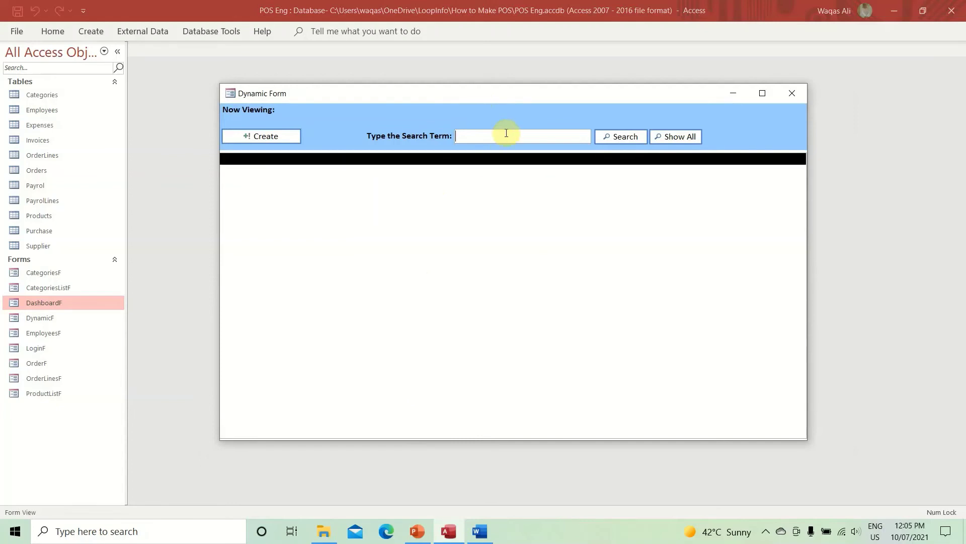
text(product name)
key(Tab)
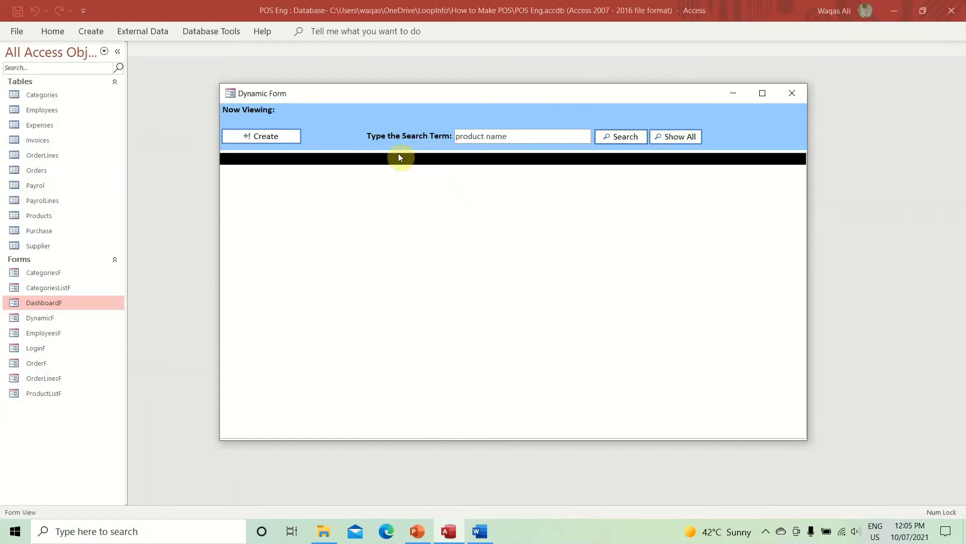
Try the dynamic form's Create button
click(266, 137)
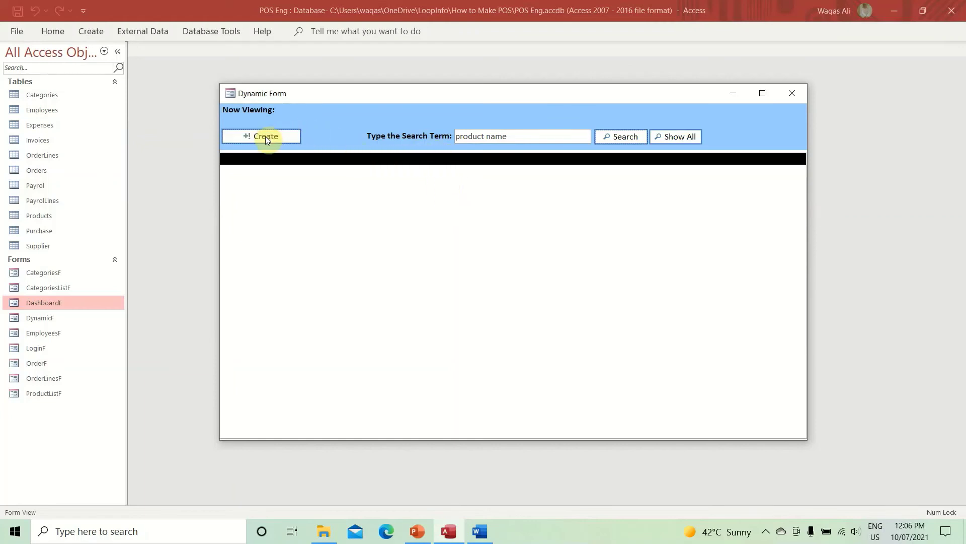
click(262, 140)
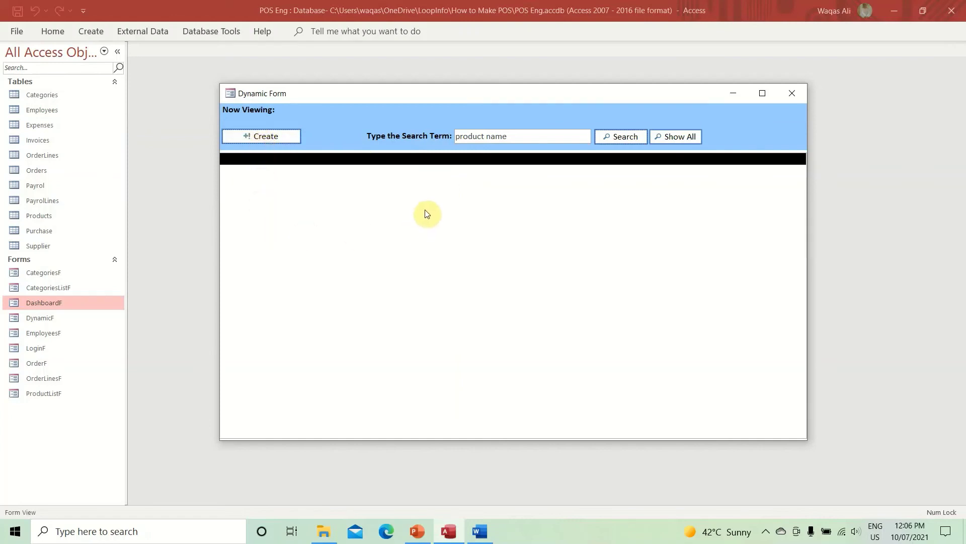